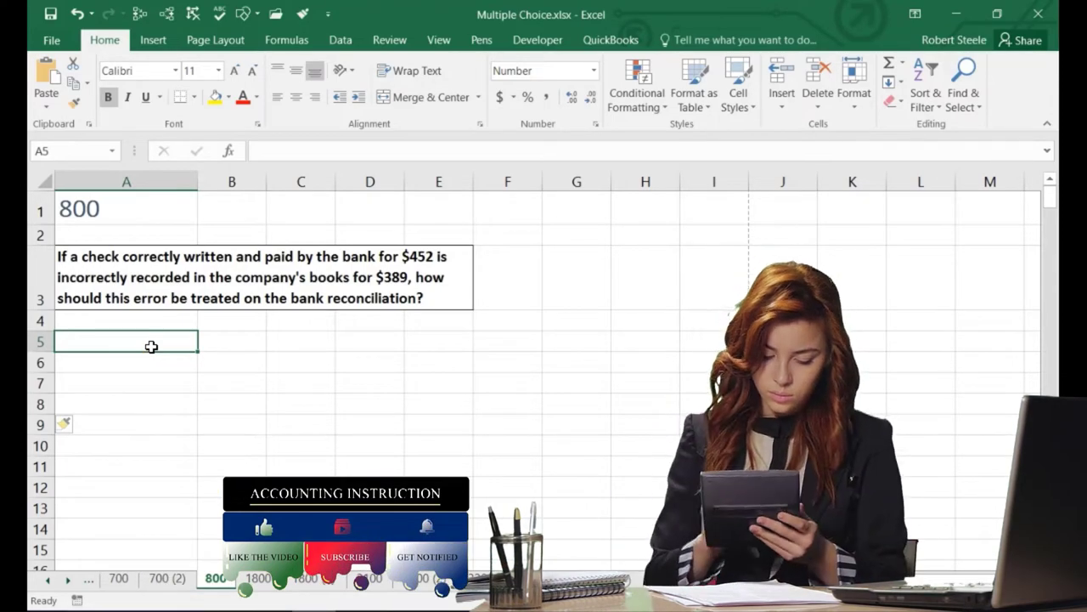
# Step: Label A5 "bank" and enter the check amount of 452 beside it in B5
pyautogui.write('bank')
pyautogui.press('Tab')
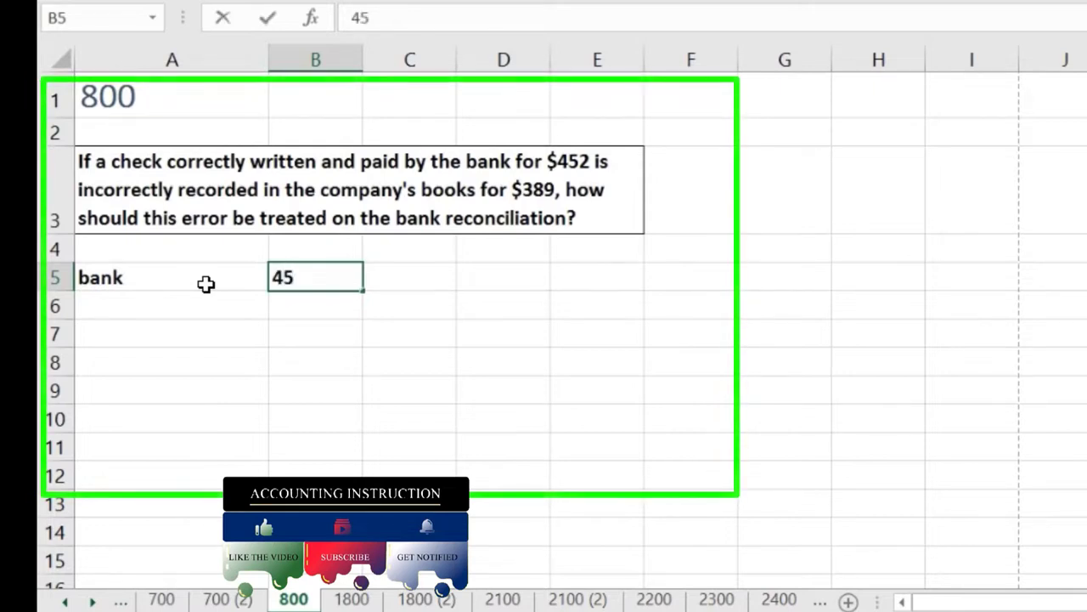
pyautogui.write('452')
pyautogui.press('Return')
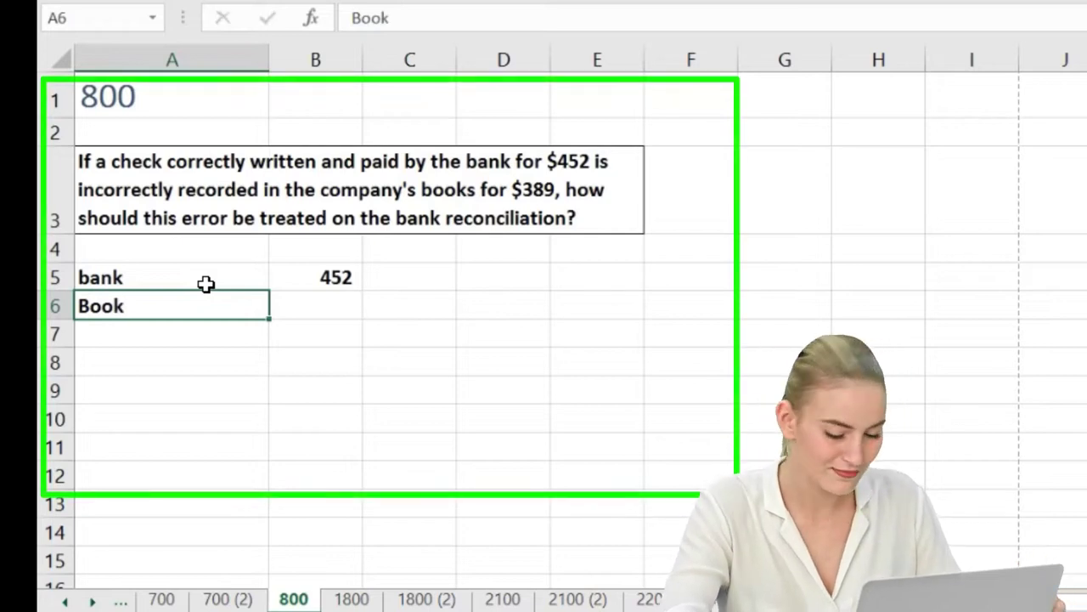
# Step: Add a "Book" row with 389 in row 6 and calculate the difference in B7 with =B5-B6
pyautogui.press('Tab')
pyautogui.press('Return')
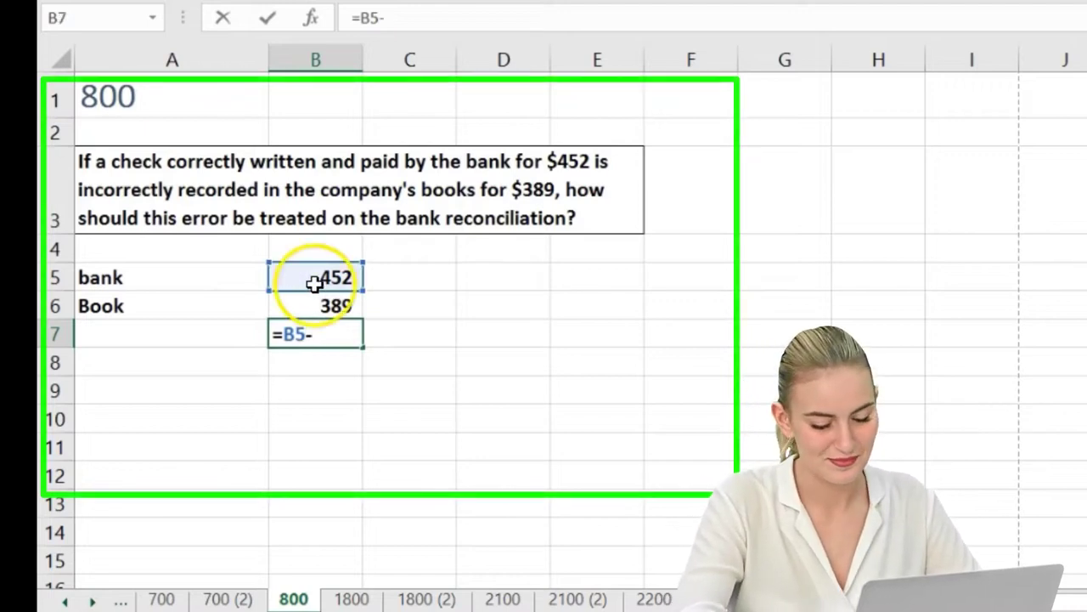
pyautogui.press('Return')
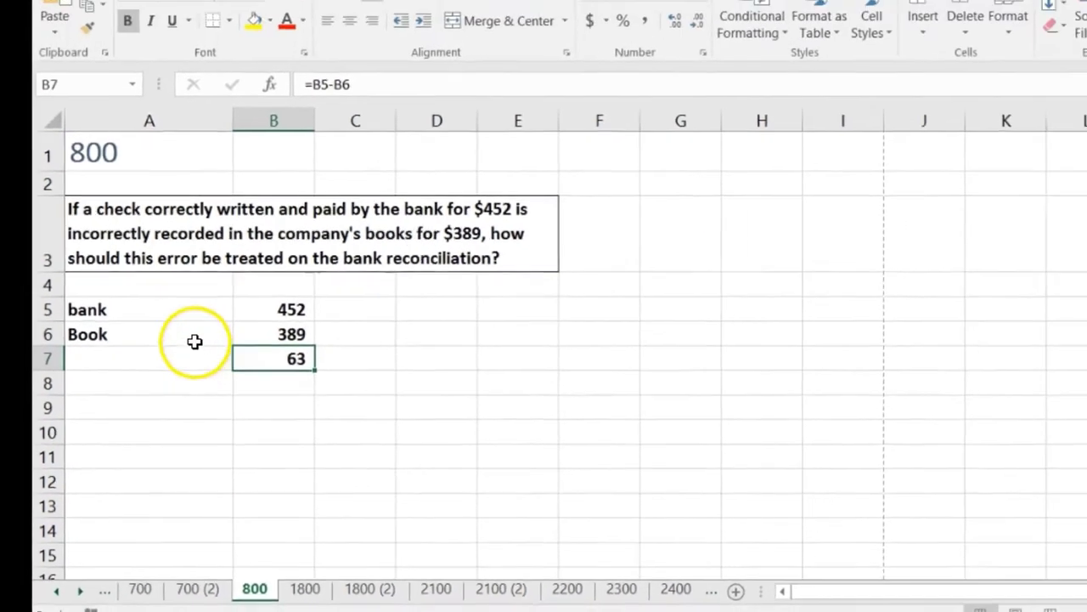
pyautogui.click(212, 308)
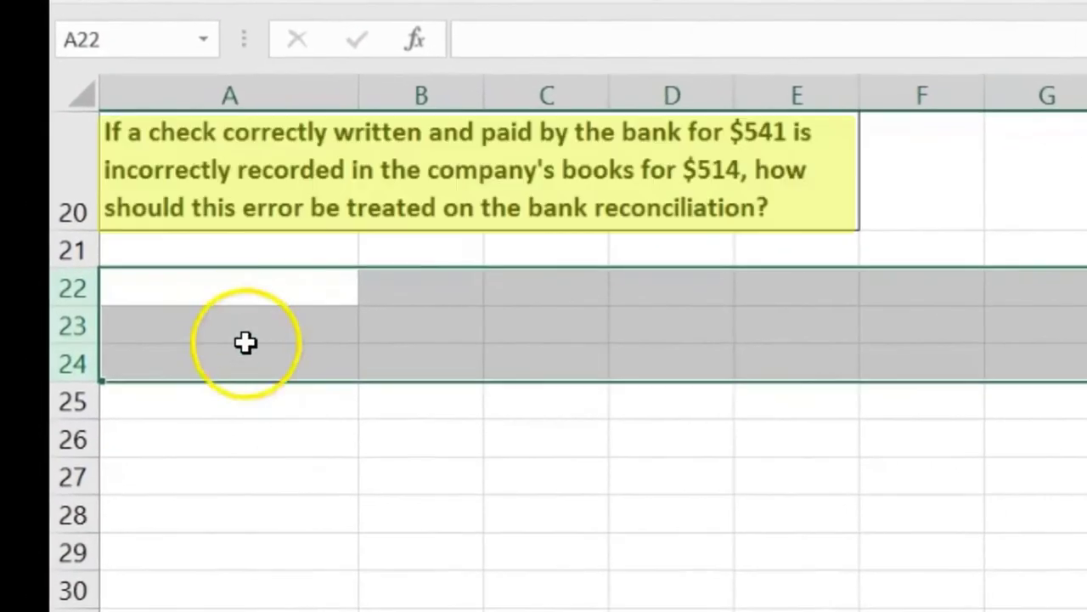
# Step: Enter the labels Bank and Book in A22:A23 with the amounts 541 and 514 beside them in column B
pyautogui.click(176, 299)
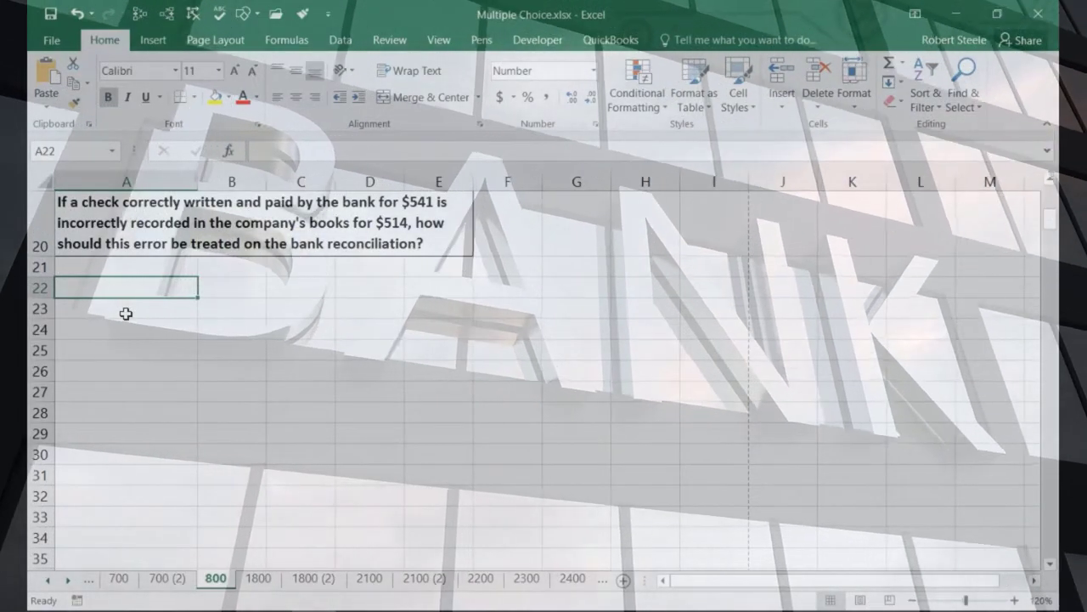
pyautogui.write('Bank')
pyautogui.press('Tab')
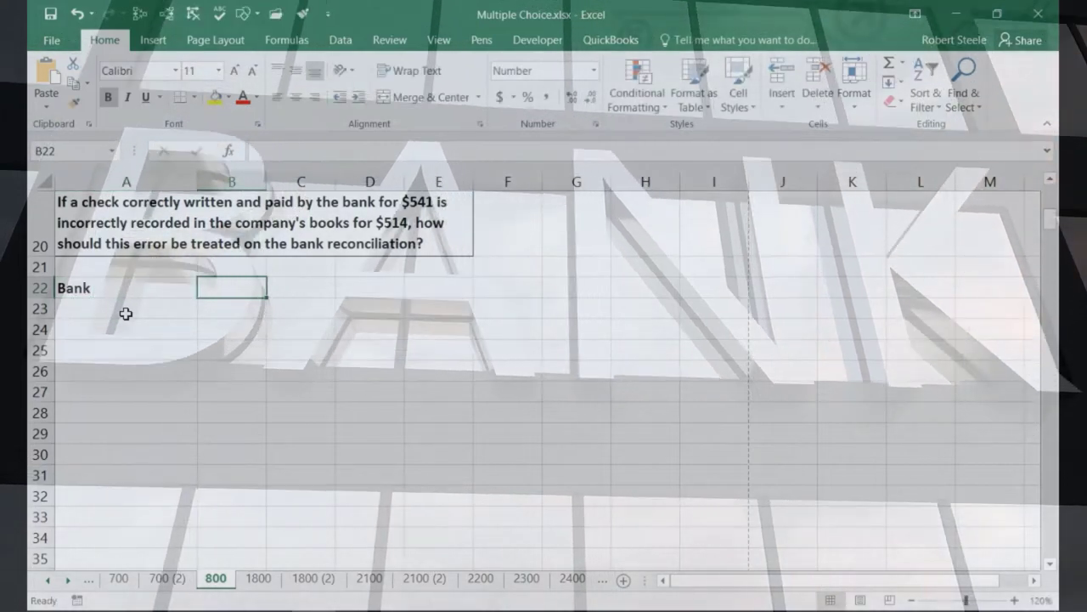
pyautogui.write('541')
pyautogui.press('Return')
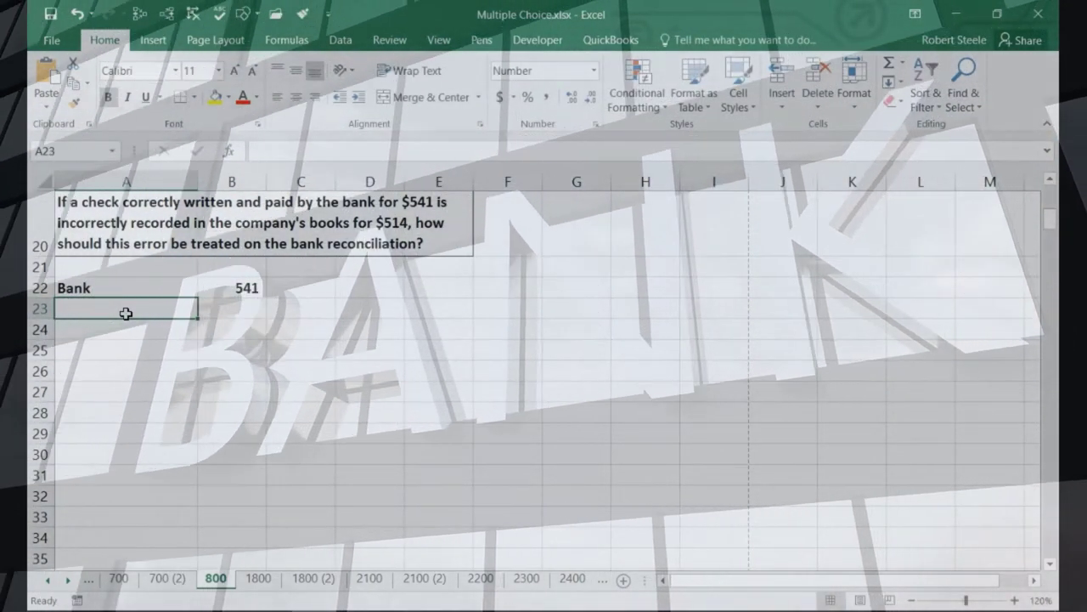
pyautogui.write('Book')
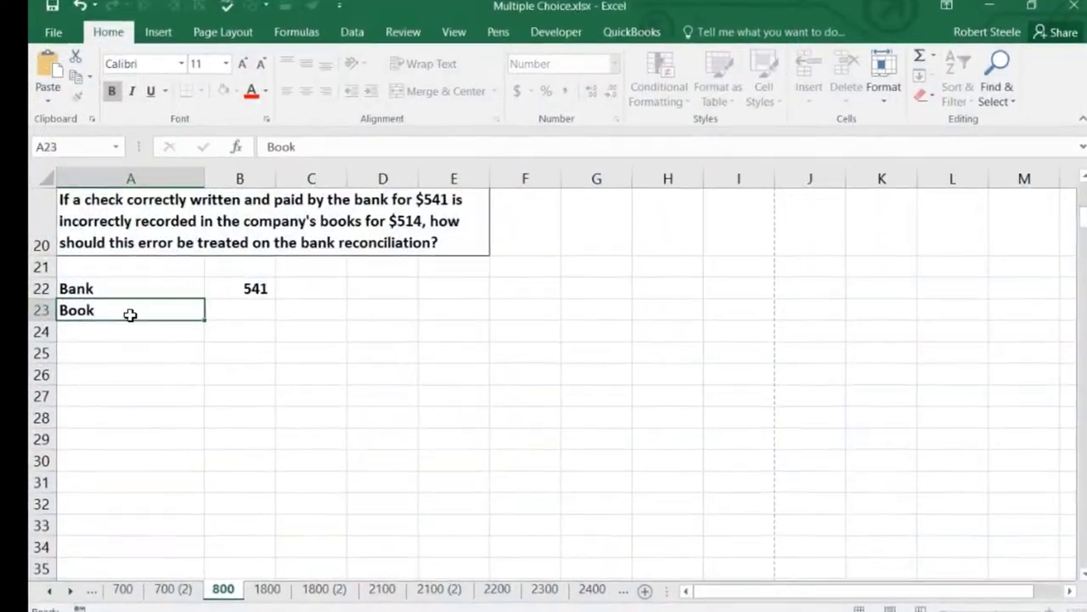
pyautogui.press('Tab')
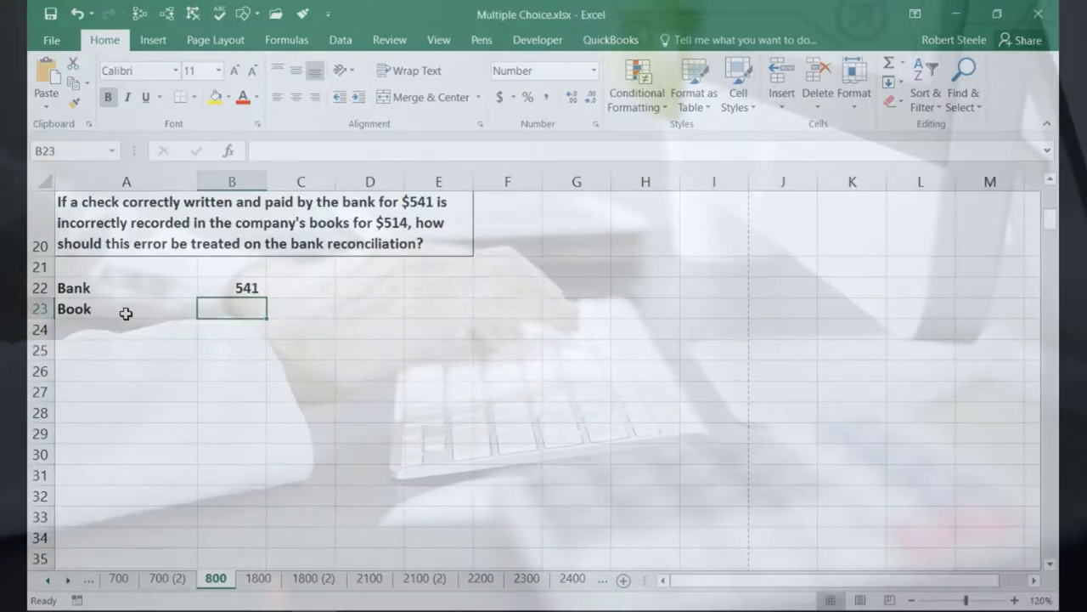
pyautogui.write('514')
pyautogui.press('Return')
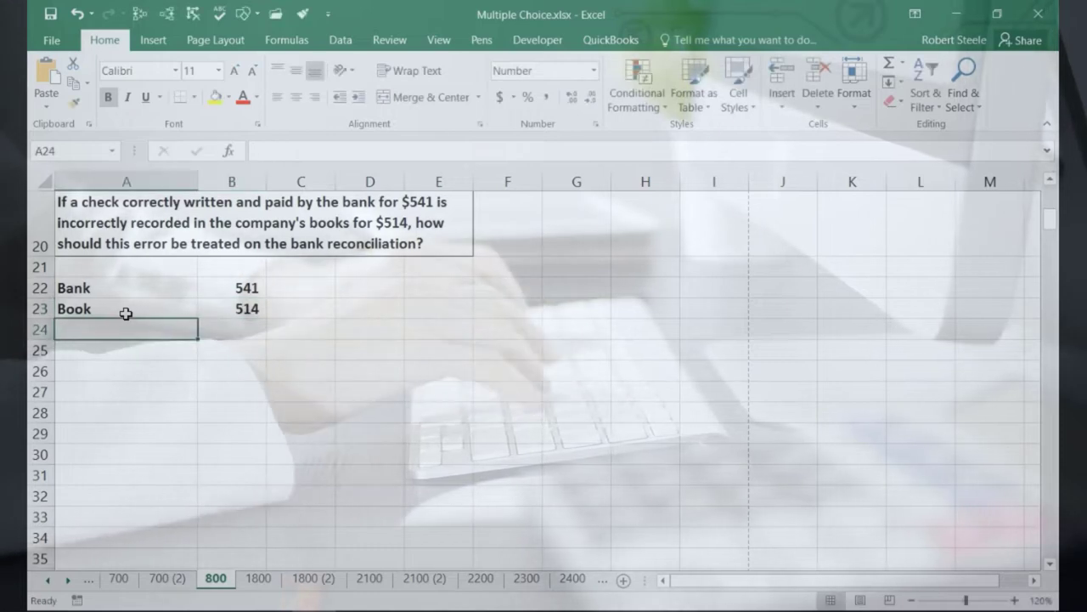
# Step: Calculate the difference between the bank and book amounts in B24 with =B22-B23
pyautogui.press('Right')
pyautogui.write('=')
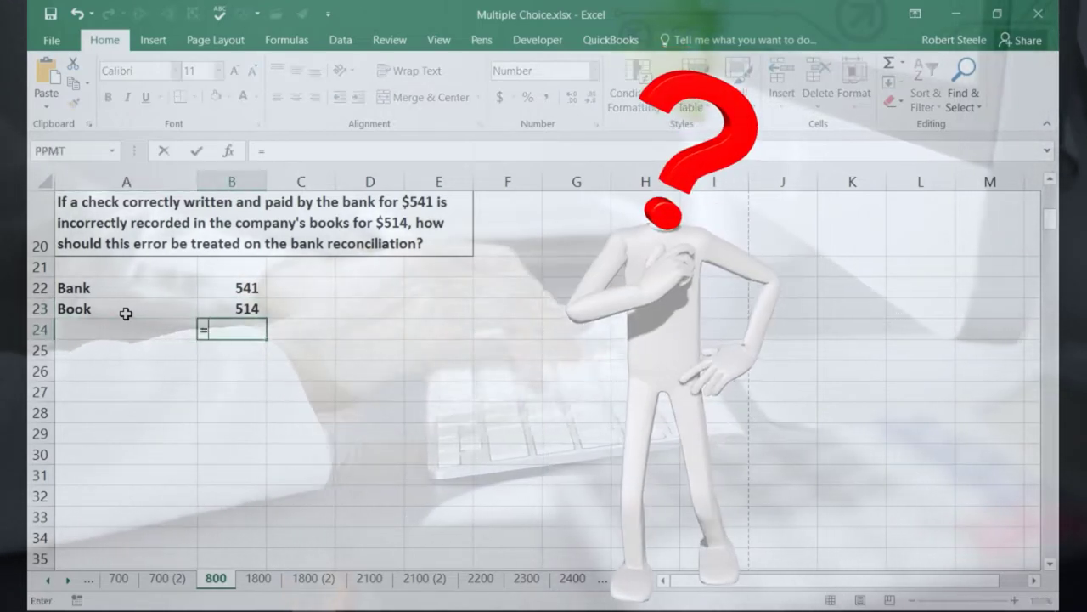
pyautogui.press('Up')
pyautogui.press('Up')
pyautogui.write('-')
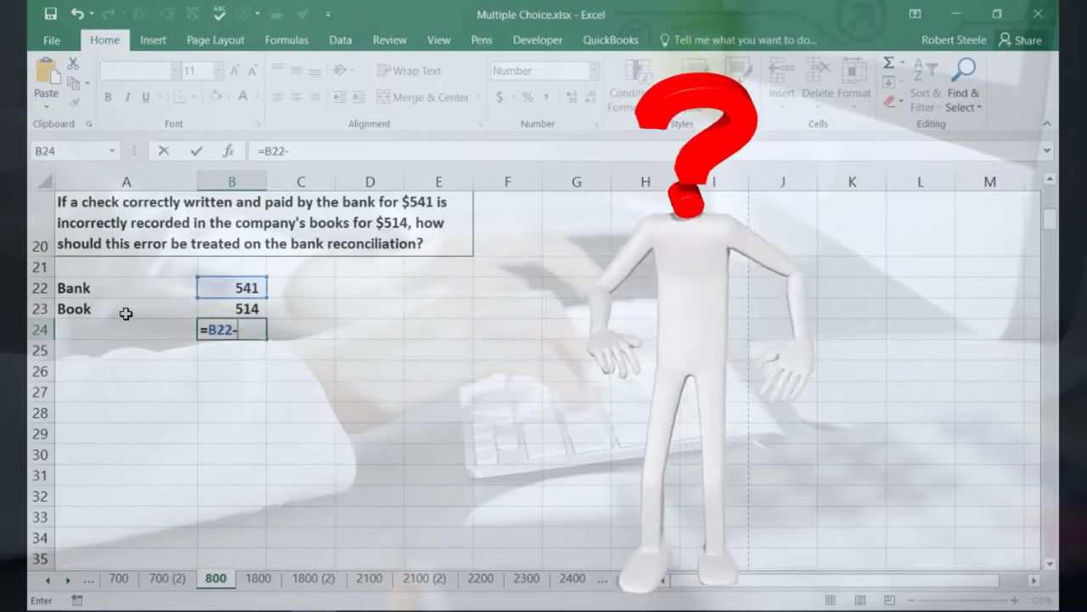
pyautogui.press('Up')
pyautogui.press('Return')
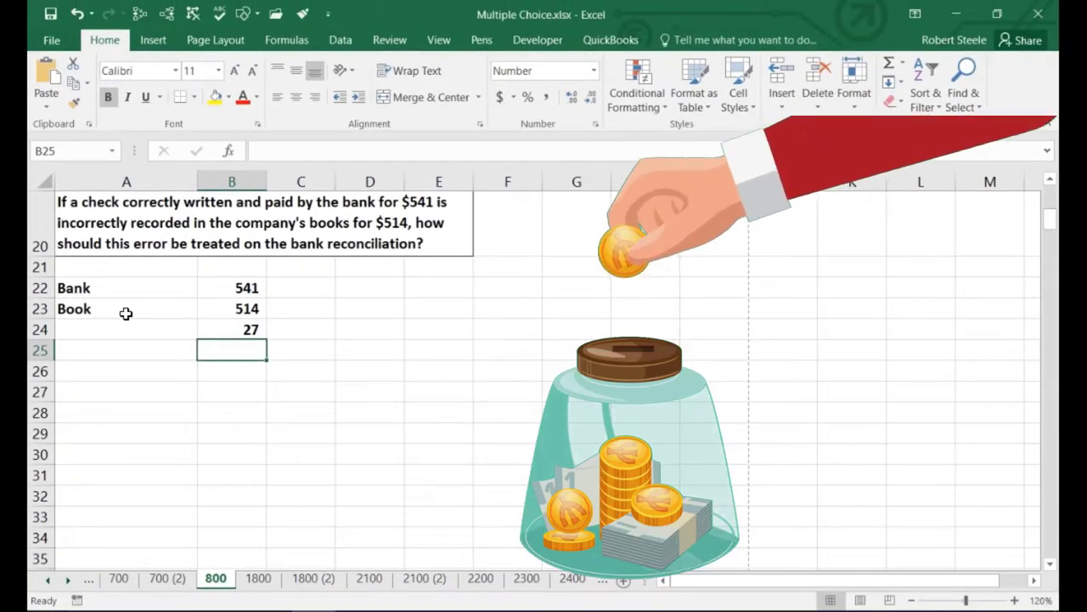
pyautogui.click(216, 289)
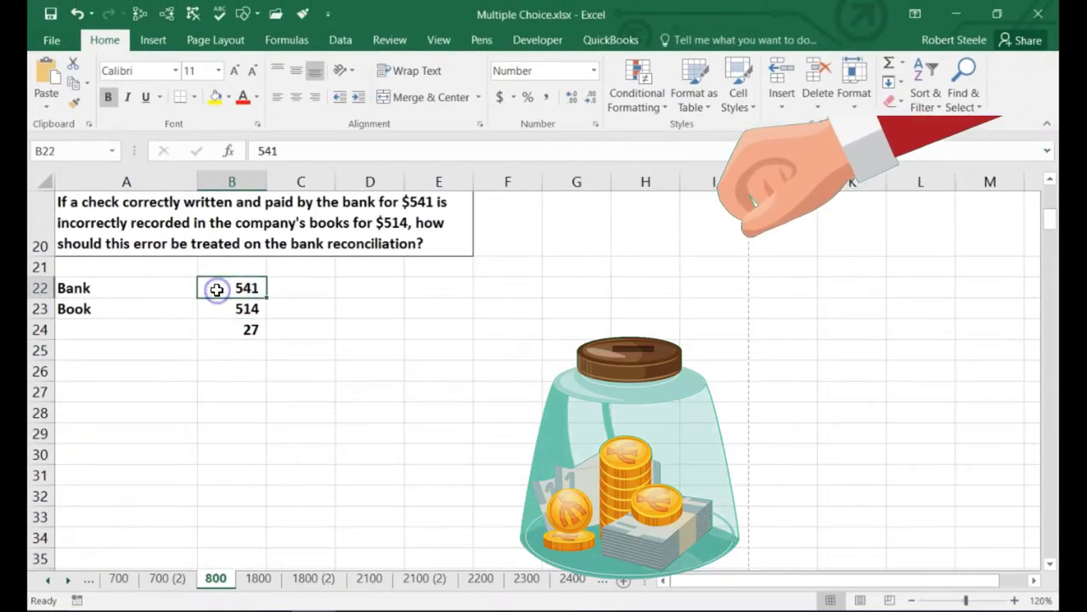
pyautogui.click(214, 306)
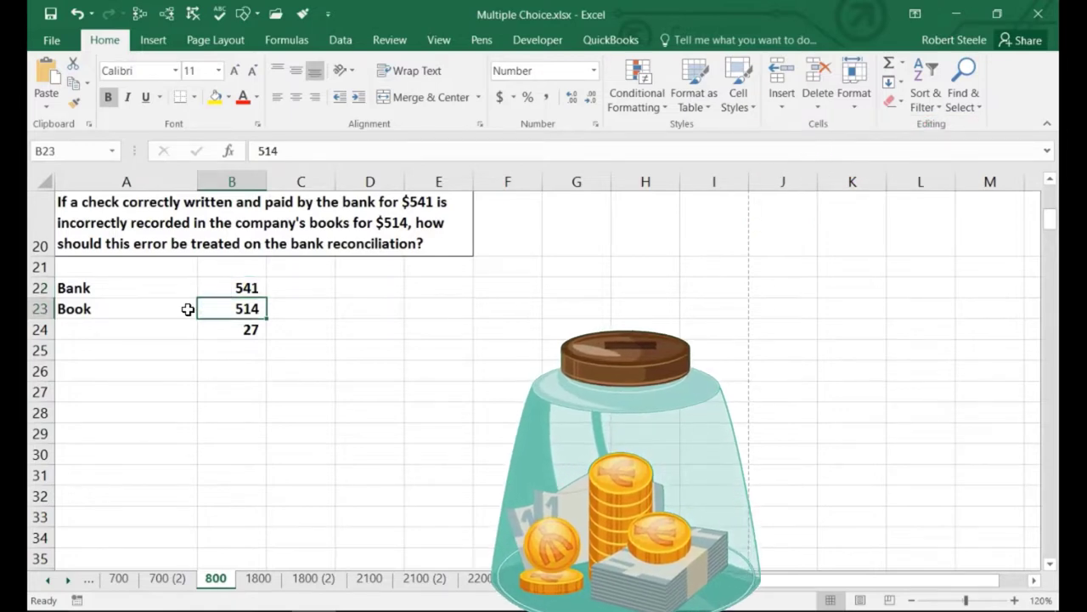
pyautogui.click(211, 334)
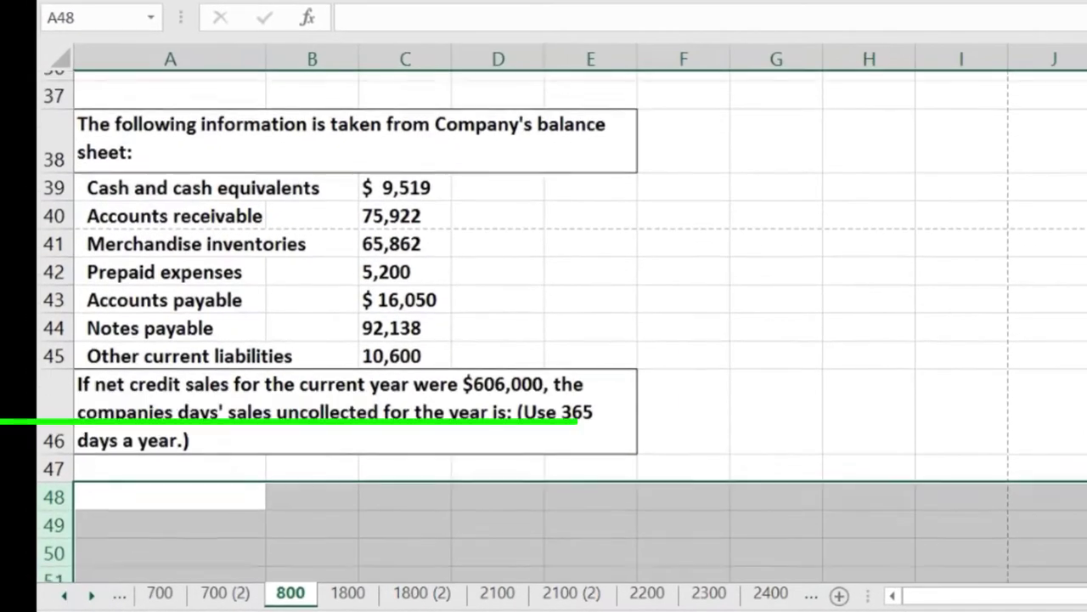
# Step: Enter the label "days sales uncollected" in A48 below the balance sheet question
pyautogui.scroll(-1, 646, 517)
pyautogui.click(428, 486)
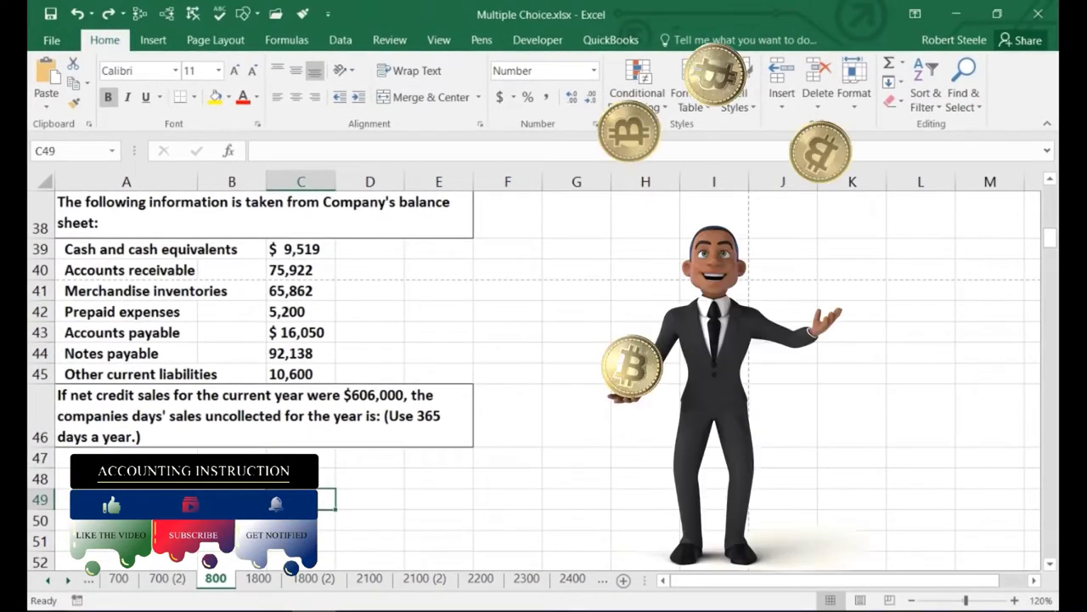
pyautogui.click(182, 449)
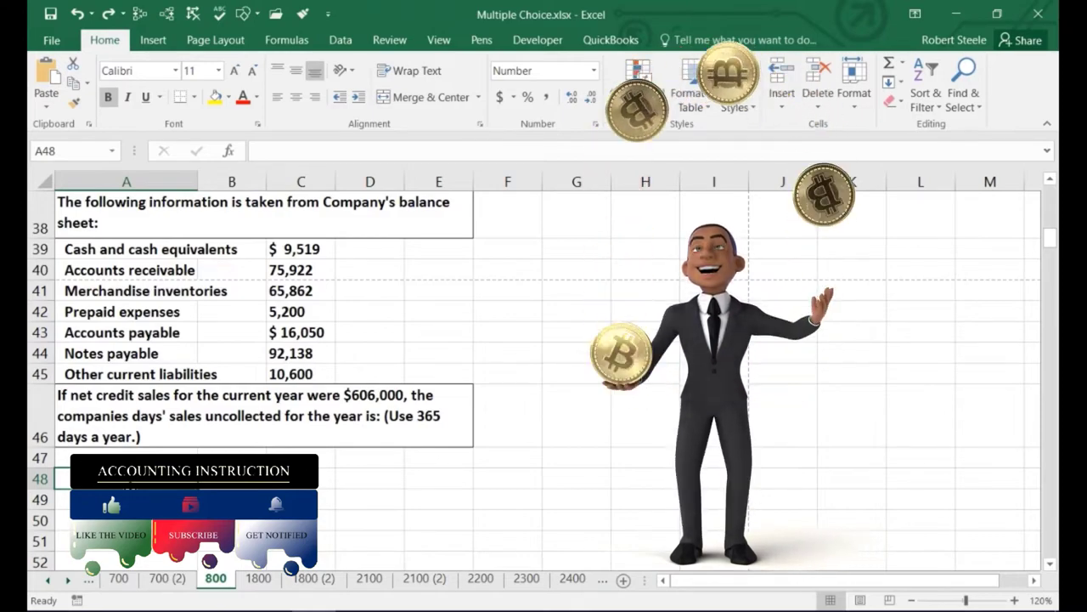
pyautogui.write('days sales uncollected')
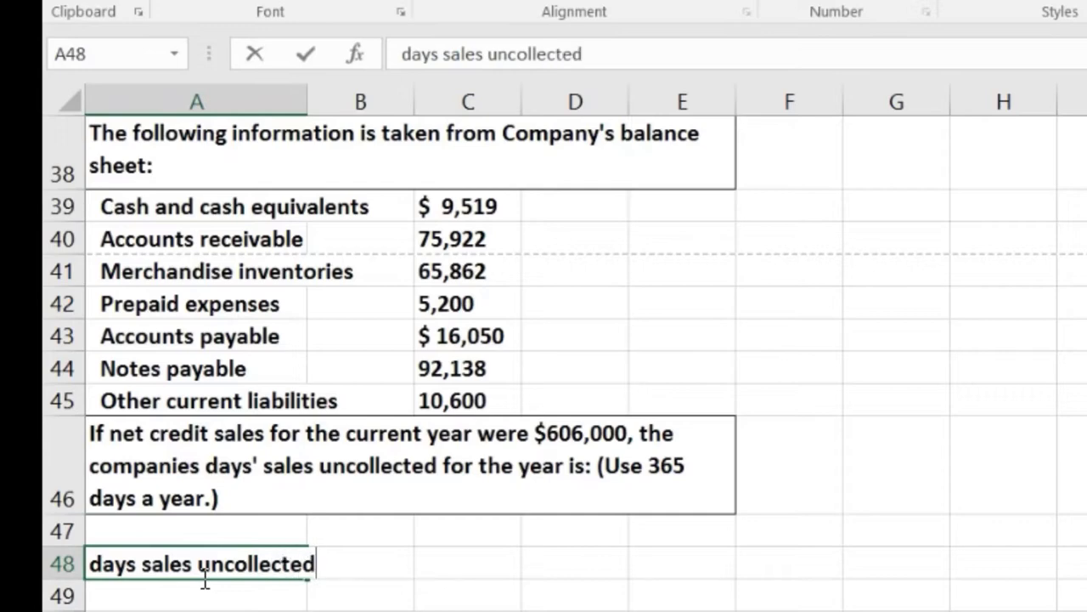
pyautogui.press('Tab')
# Step: Enter "AR" and "credit sales" on two separate lines within cell C48
pyautogui.press('Tab')
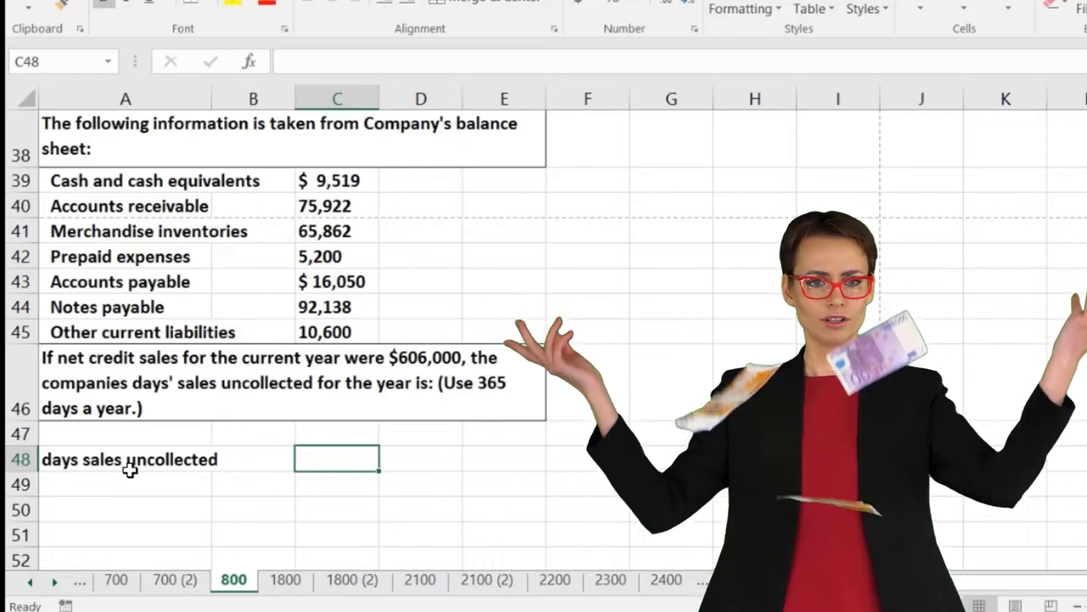
pyautogui.write('A')
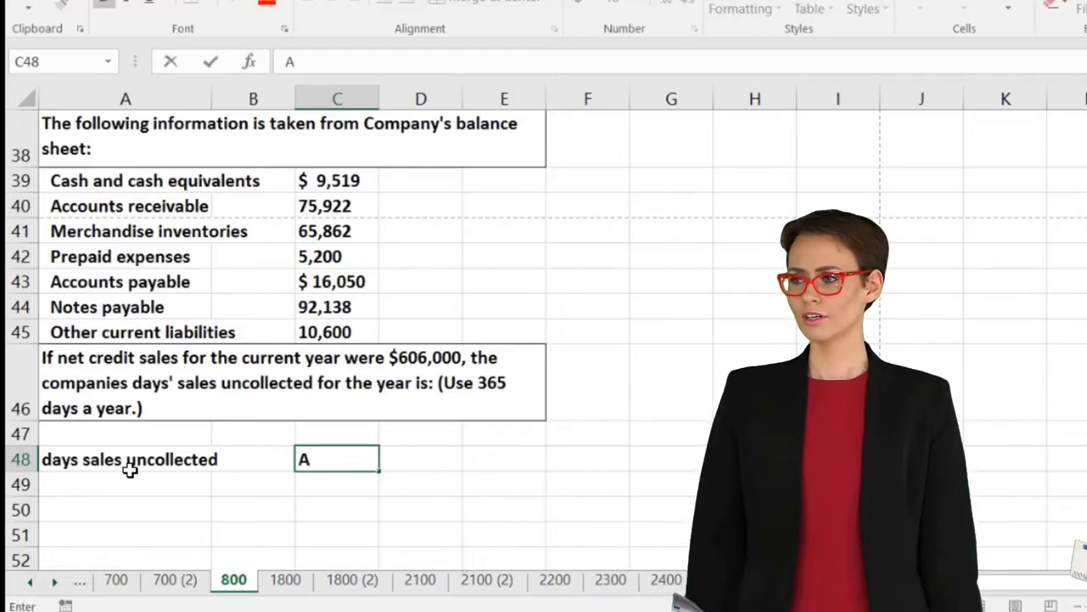
pyautogui.write('R')
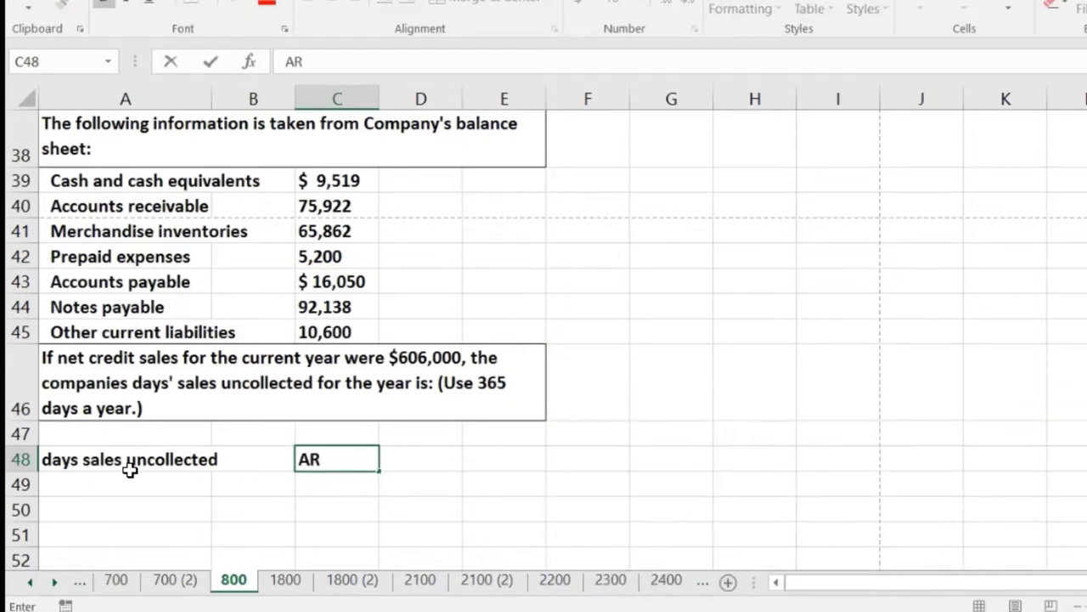
pyautogui.hotkey('alt', 'Return')
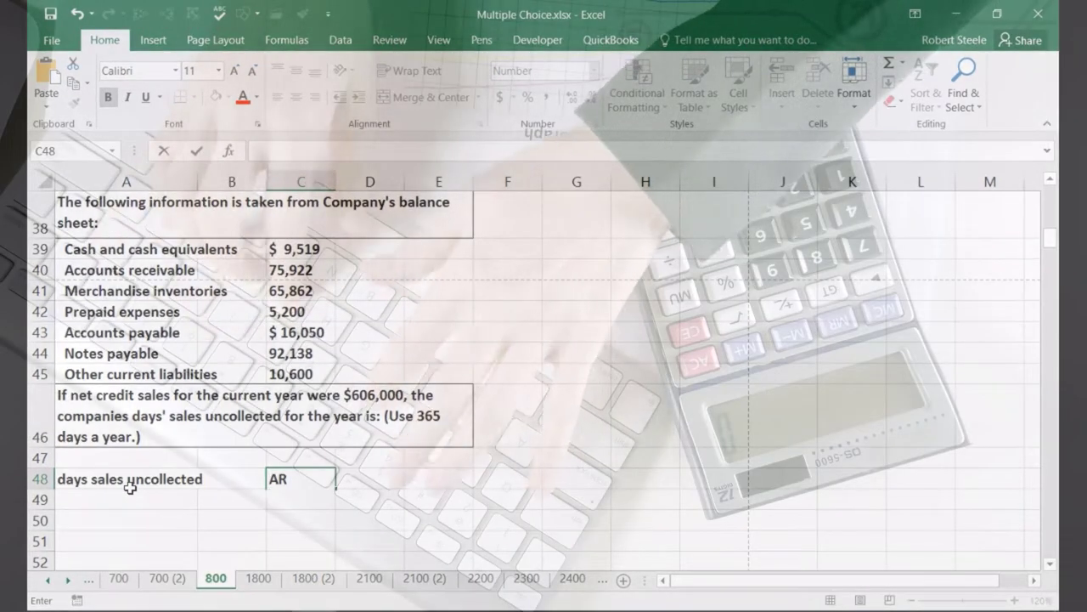
pyautogui.write('cr')
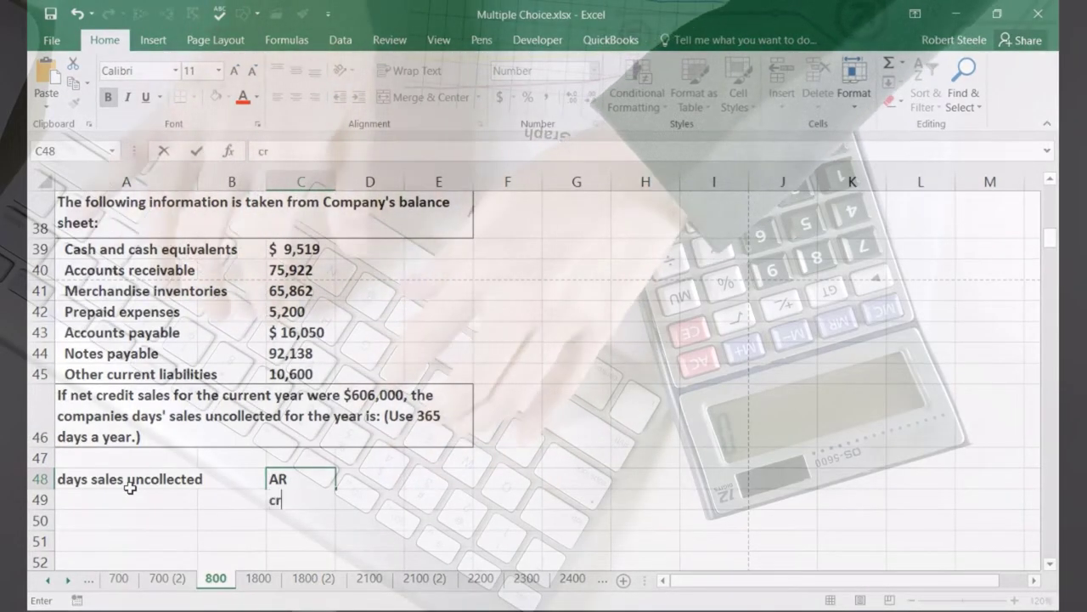
pyautogui.write('edit sales')
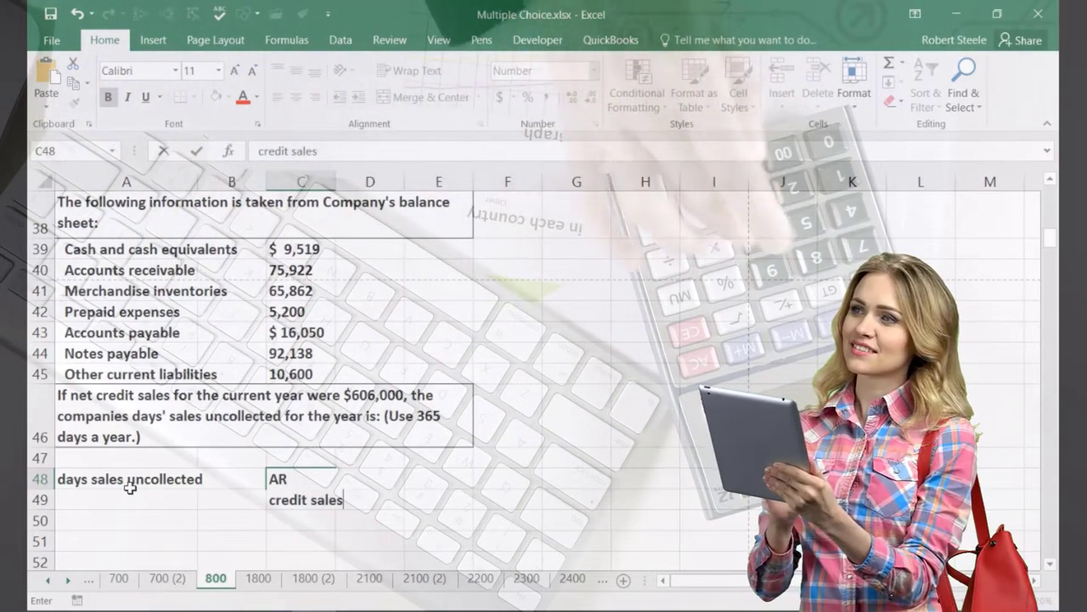
pyautogui.press('Return')
pyautogui.press('Up')
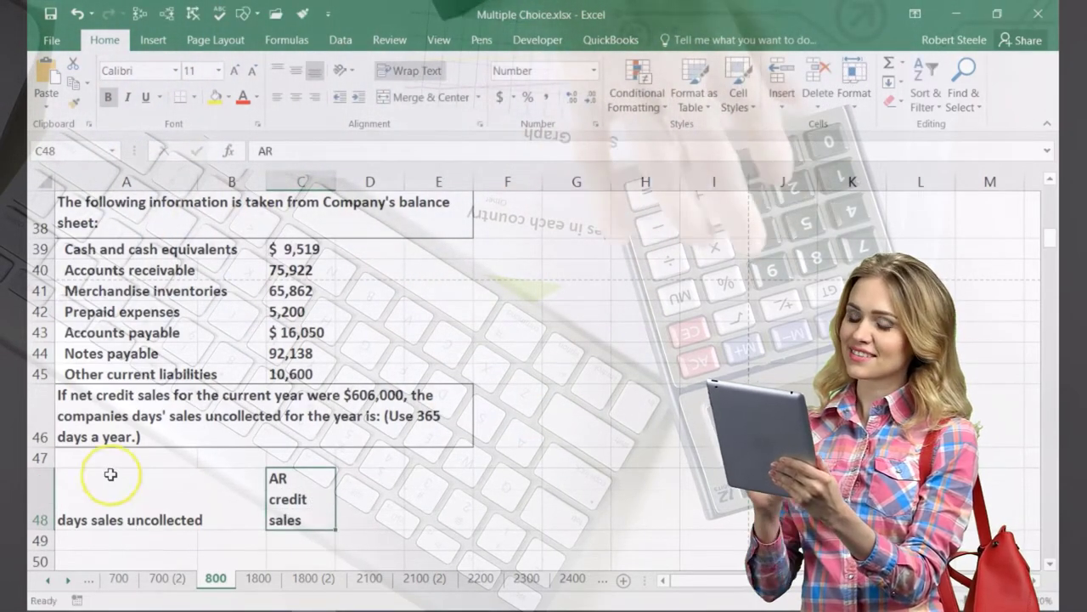
# Step: Merge and center C48:D48 so the AR and credit sales text spans both columns
pyautogui.click(304, 497)
pyautogui.moveTo(305, 497); pyautogui.dragTo(351, 497)
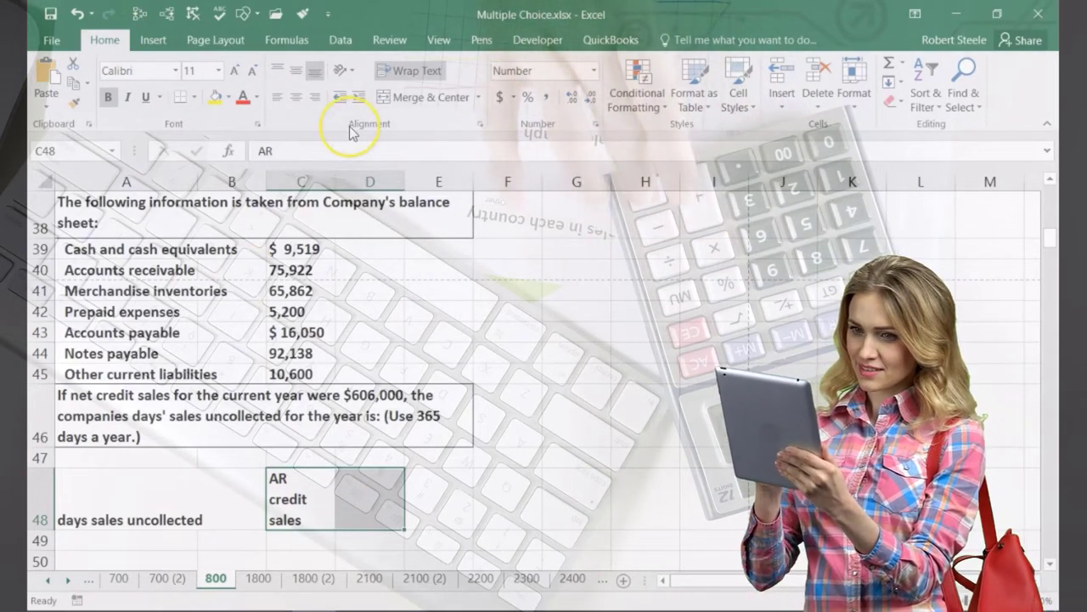
pyautogui.click(390, 100)
# Step: Underline only "AR" in the merged cell as a fraction line and reduce the height of row 48
pyautogui.doubleClick(359, 500)
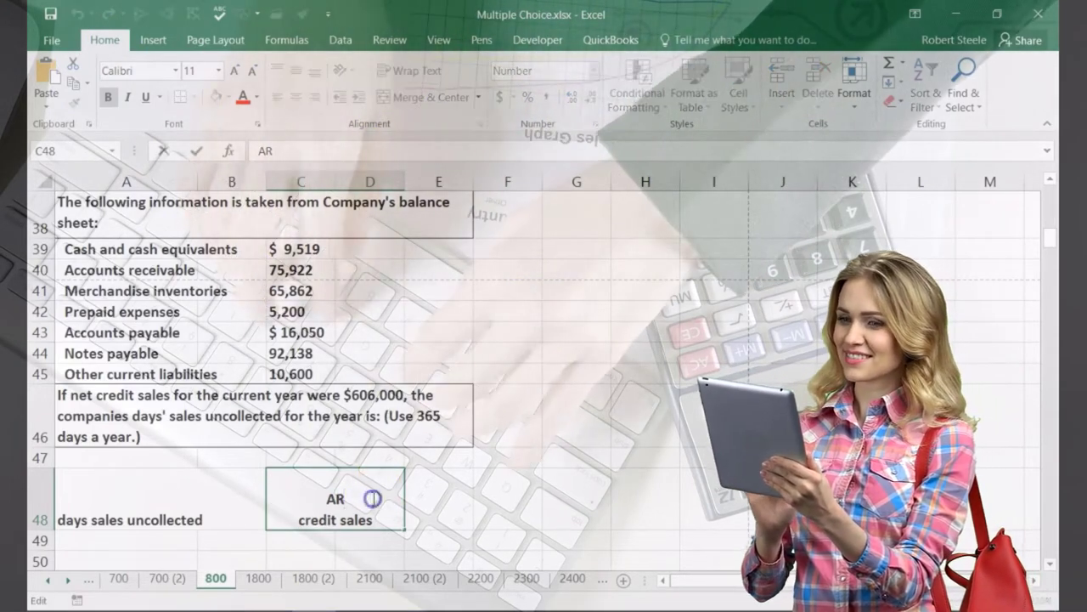
pyautogui.moveTo(354, 499); pyautogui.dragTo(294, 500)
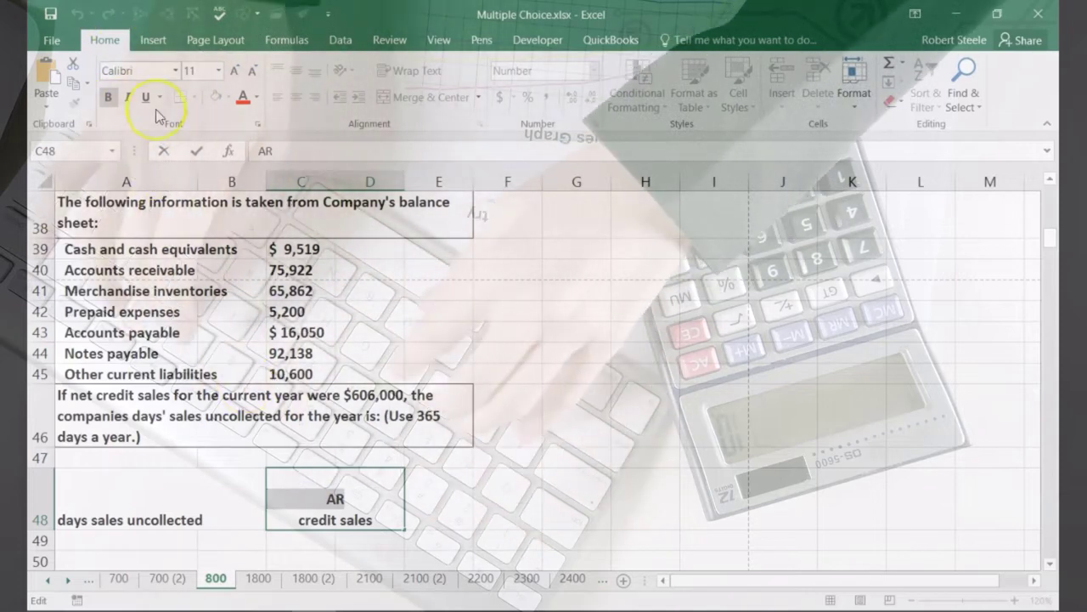
pyautogui.click(147, 100)
pyautogui.press('Return')
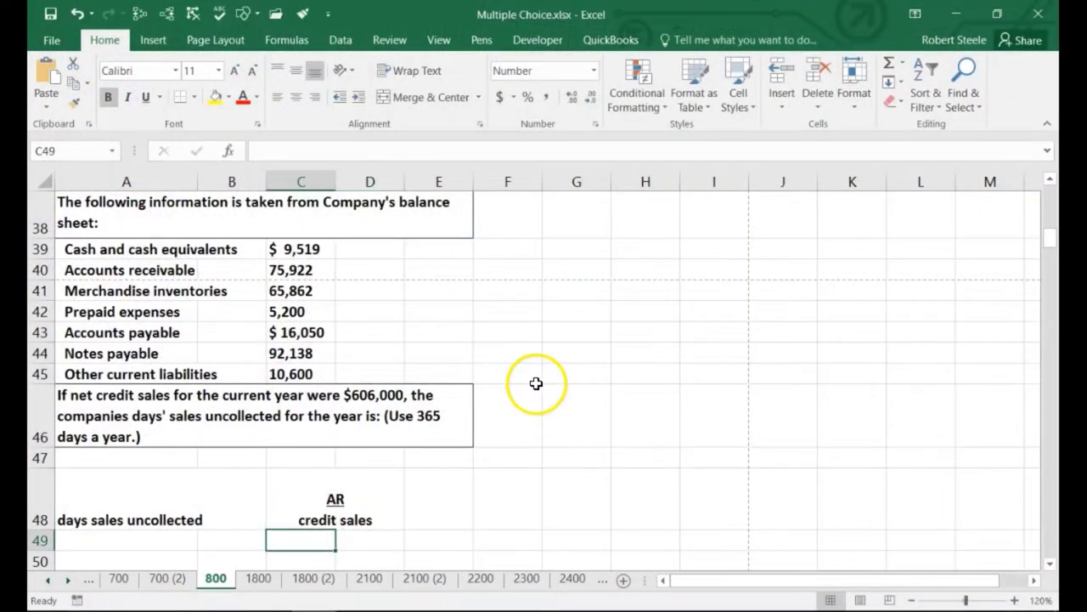
pyautogui.moveTo(37, 529); pyautogui.dragTo(39, 514)
# Step: Complete the ratio formula text with "*" in E48 and 365 in F48
pyautogui.click(433, 492)
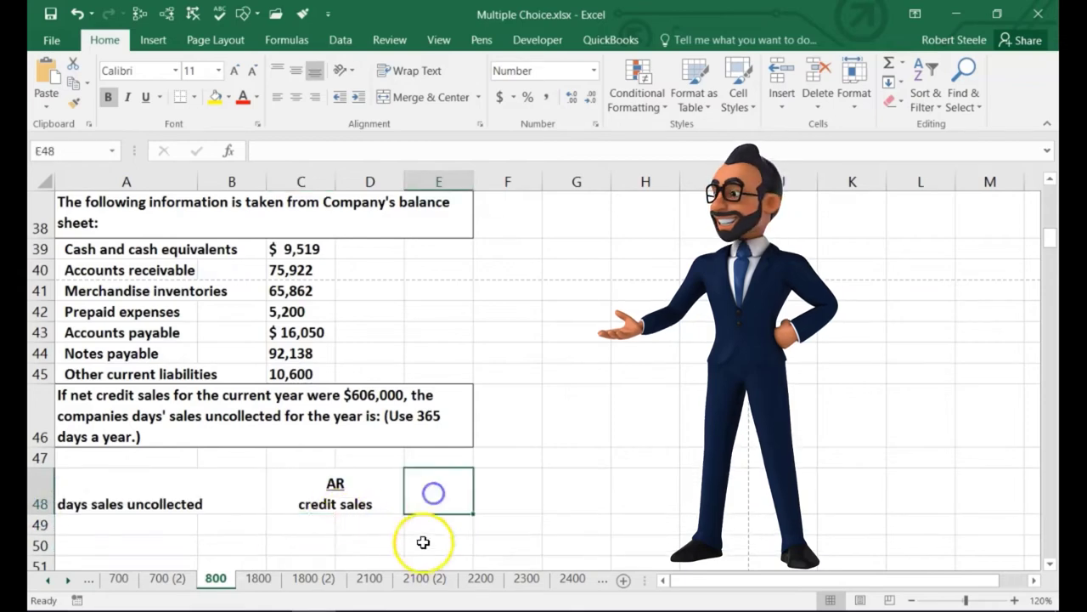
pyautogui.write('*')
pyautogui.press('Return')
pyautogui.press('Up')
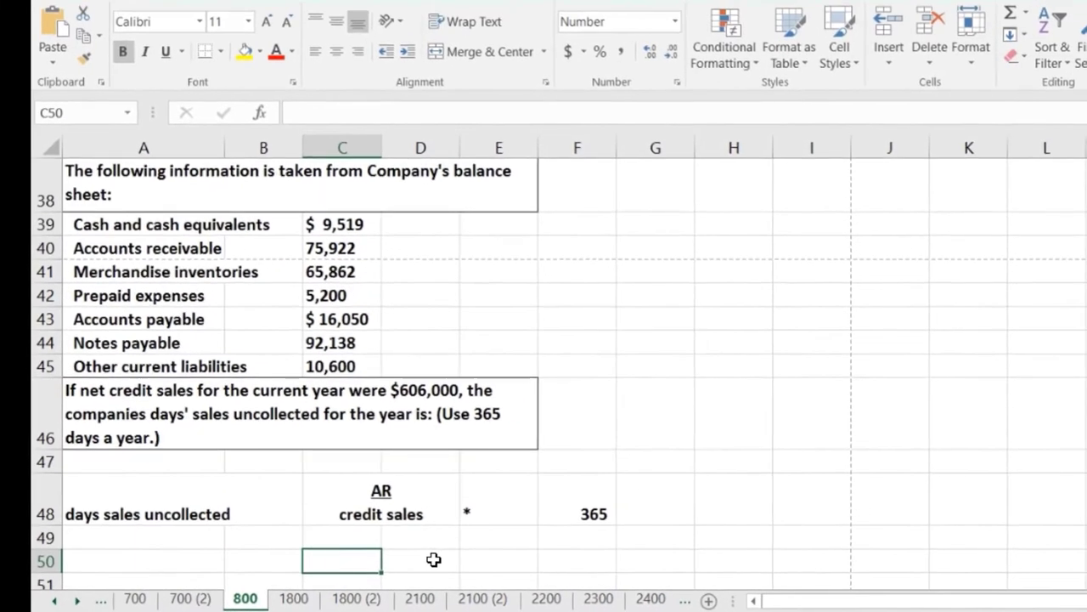
# Step: Calculate the receivables-to-credit-sales ratio in C50 as =75922/606000 and display it with six decimal places
pyautogui.write('=')
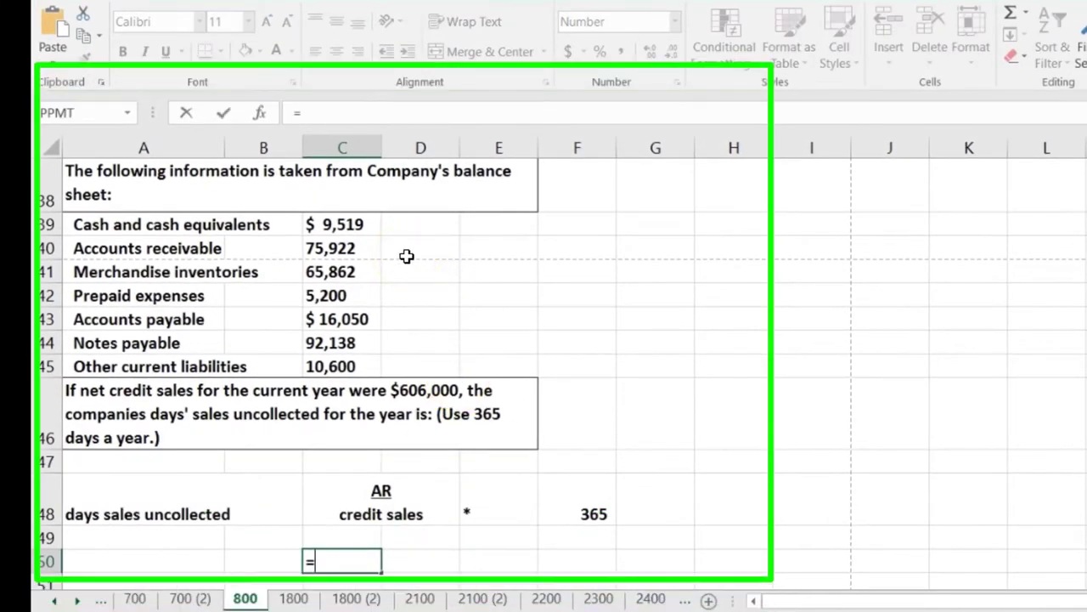
pyautogui.write('75922/')
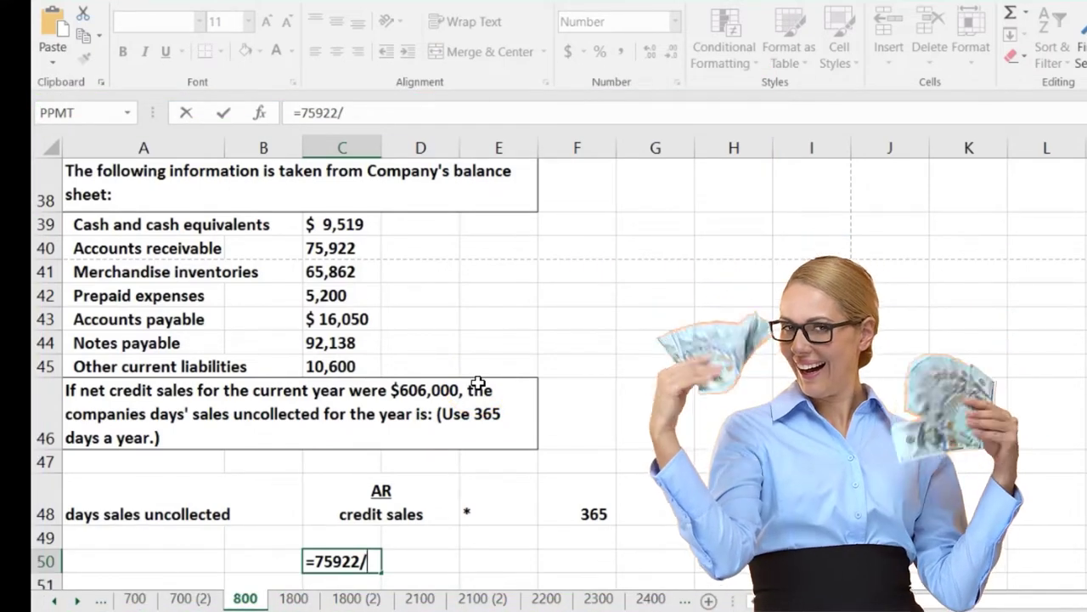
pyautogui.write('606000')
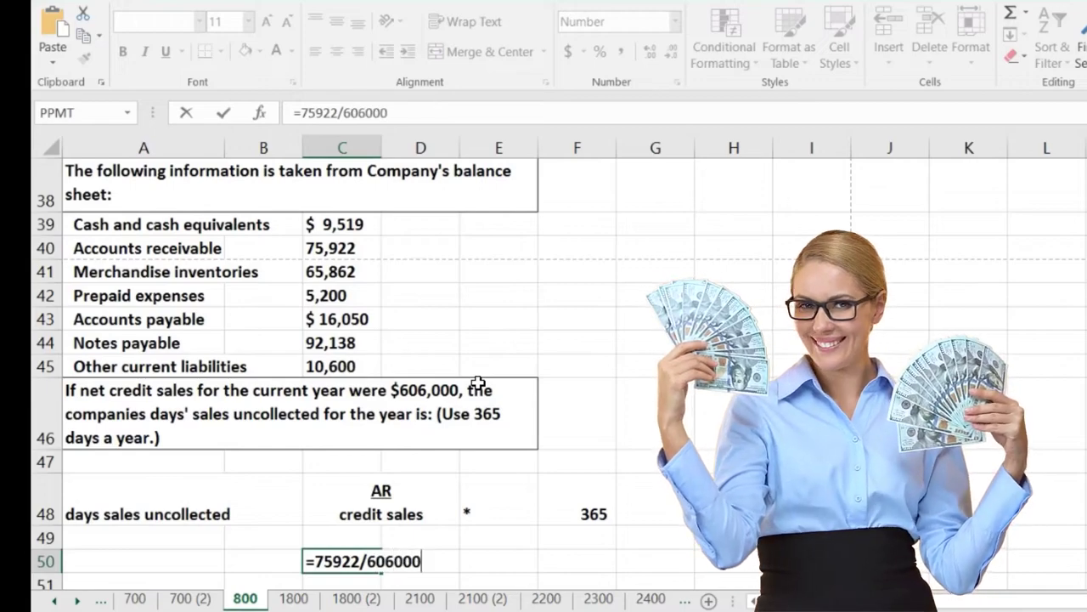
pyautogui.press('Return')
pyautogui.press('Up')
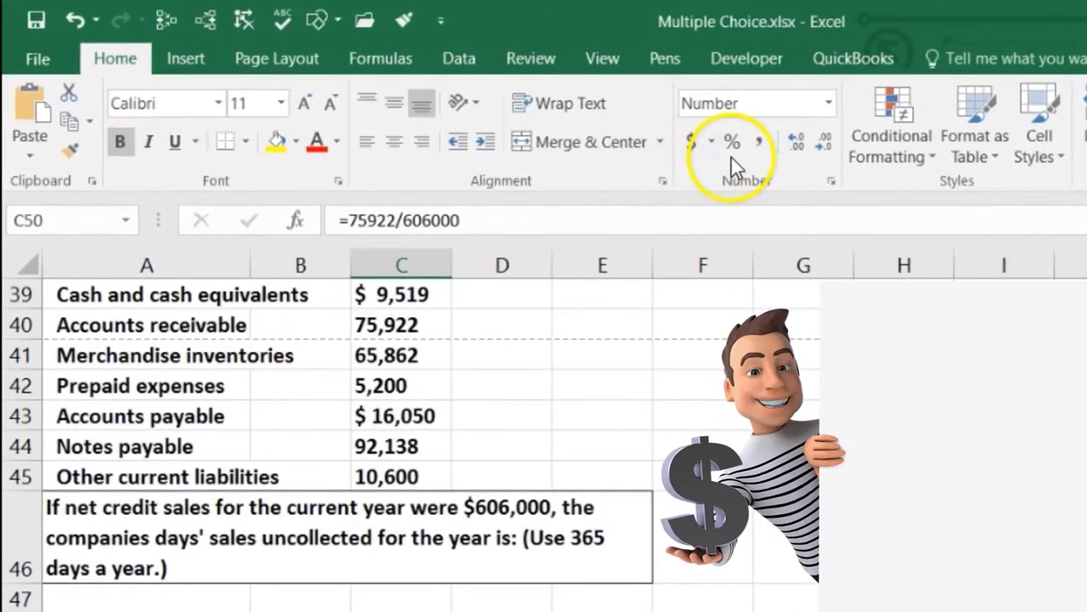
pyautogui.click(791, 142)
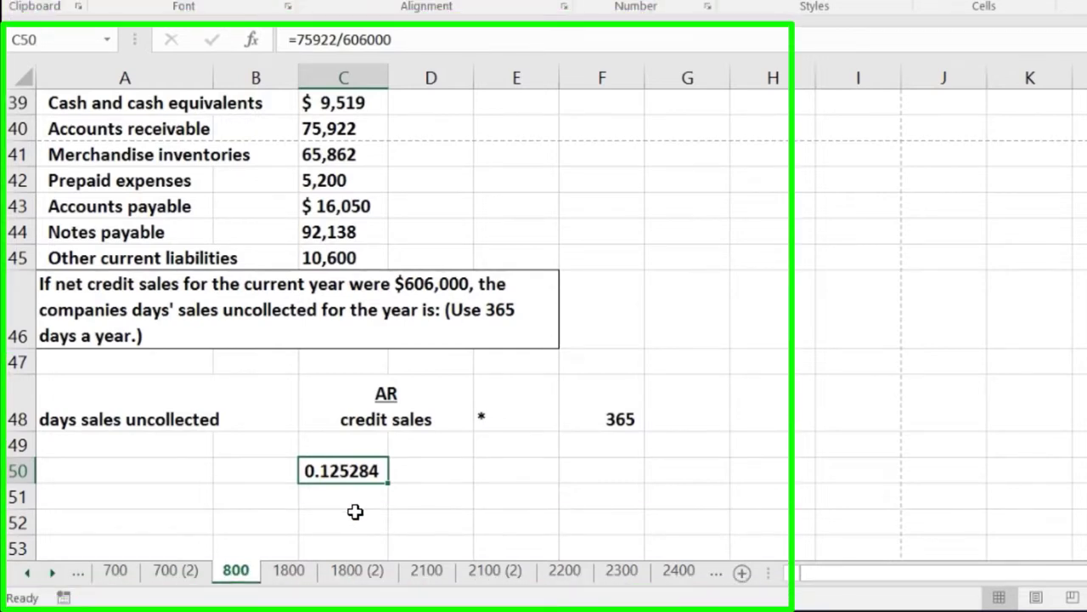
# Step: Enter "*" in E50 as the multiplication sign beside the calculated ratio
pyautogui.click(514, 469)
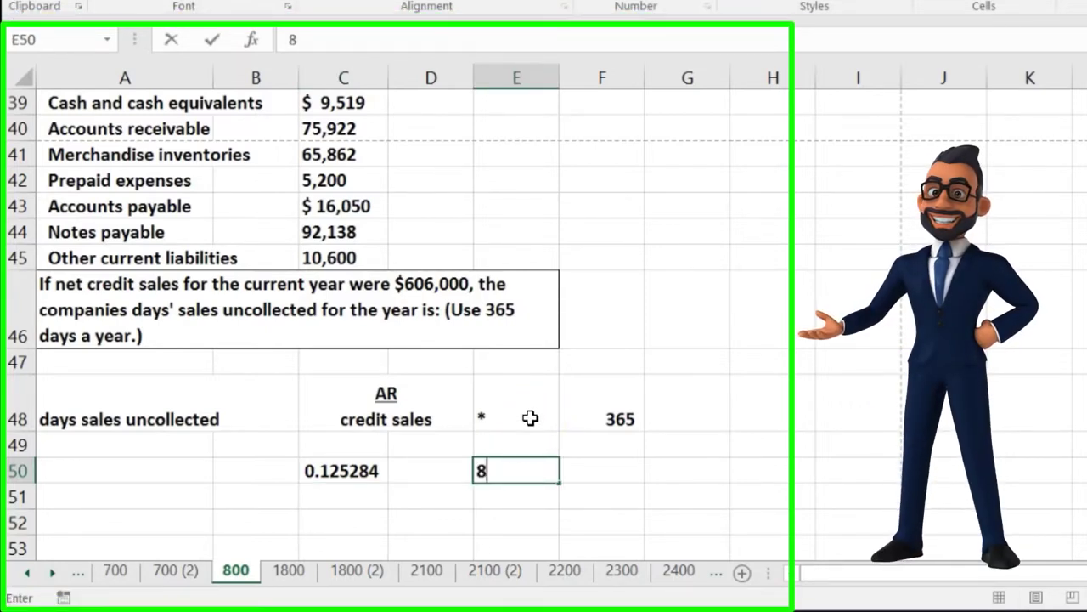
pyautogui.write('*')
pyautogui.press('Return')
pyautogui.press('Up')
pyautogui.press('Right')
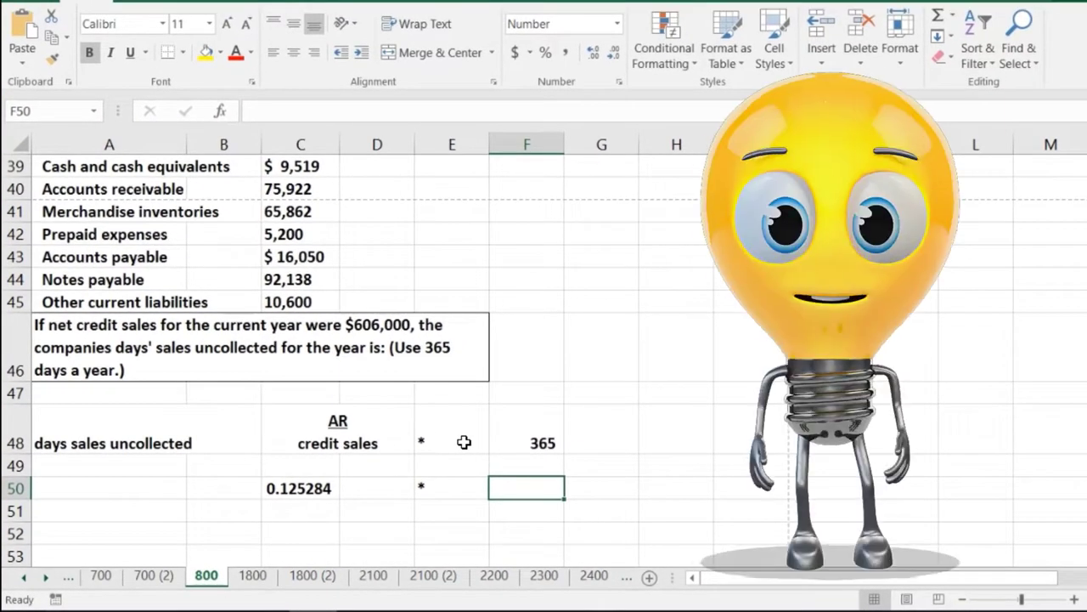
# Step: Review the ratio formula in C50 and enter =C50*365 in F50 to calculate days' sales uncollected
pyautogui.click(315, 489)
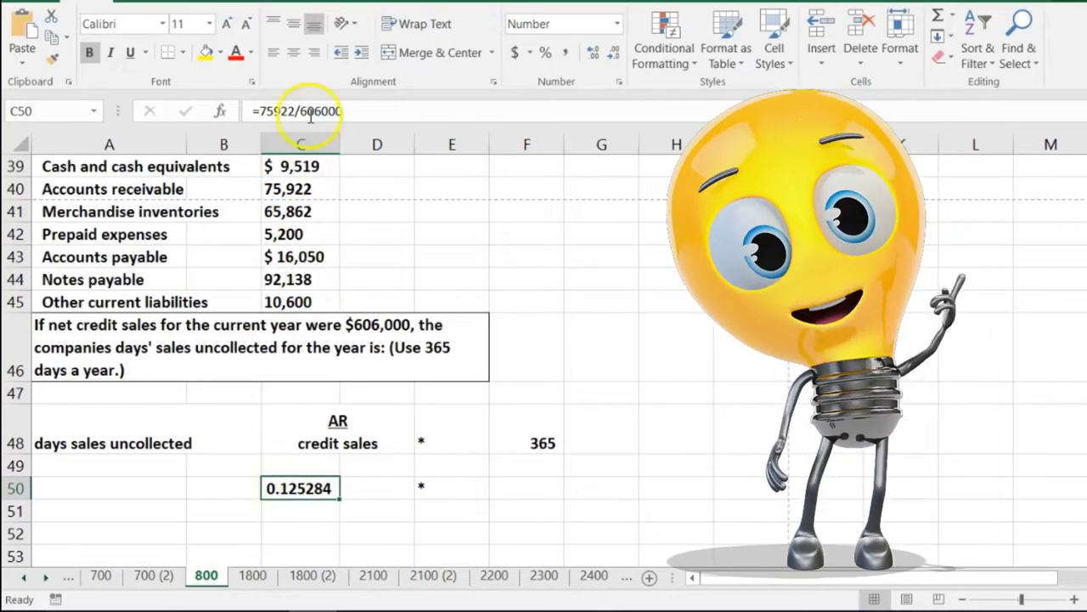
pyautogui.click(352, 112)
pyautogui.press('Return')
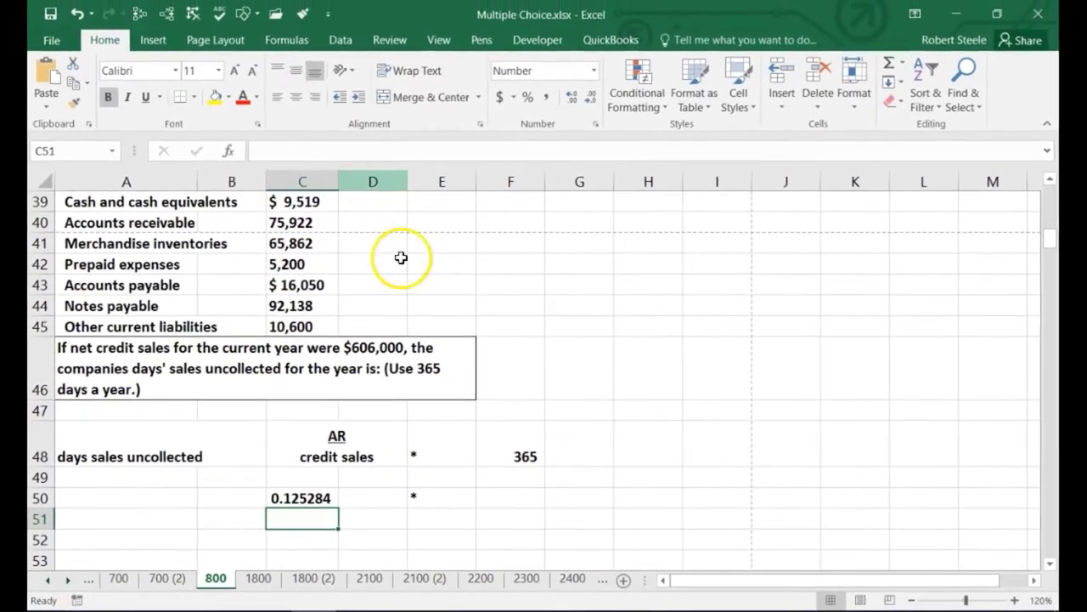
pyautogui.click(502, 495)
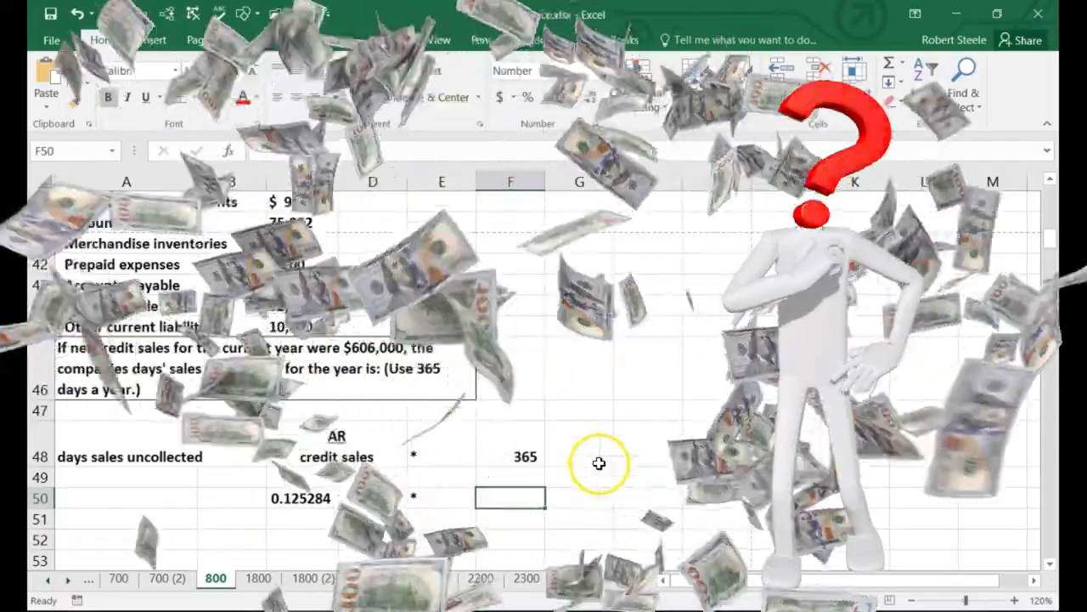
pyautogui.write('=')
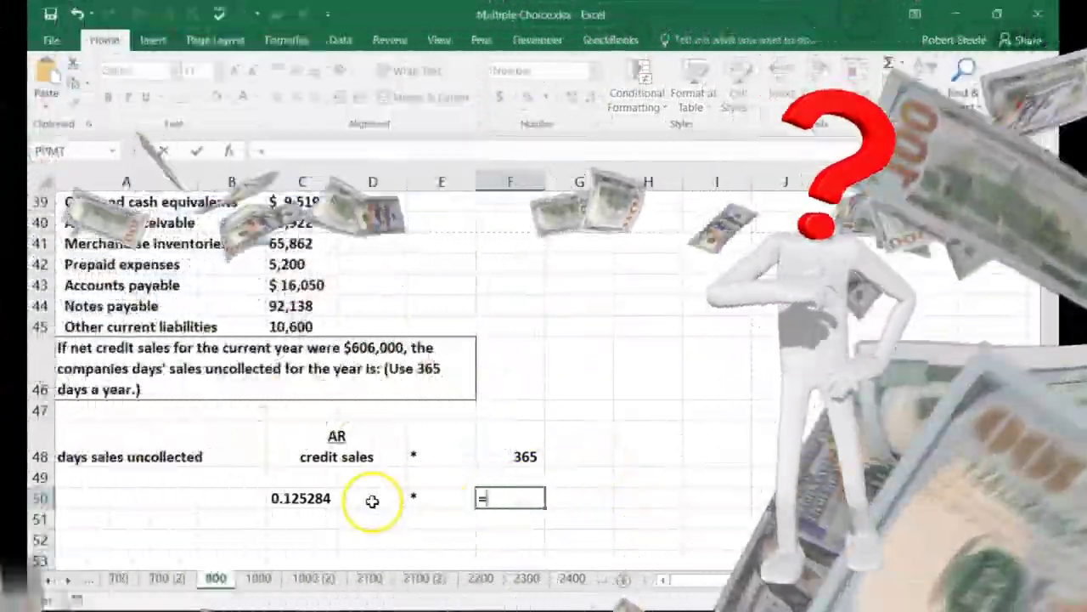
pyautogui.click(315, 498)
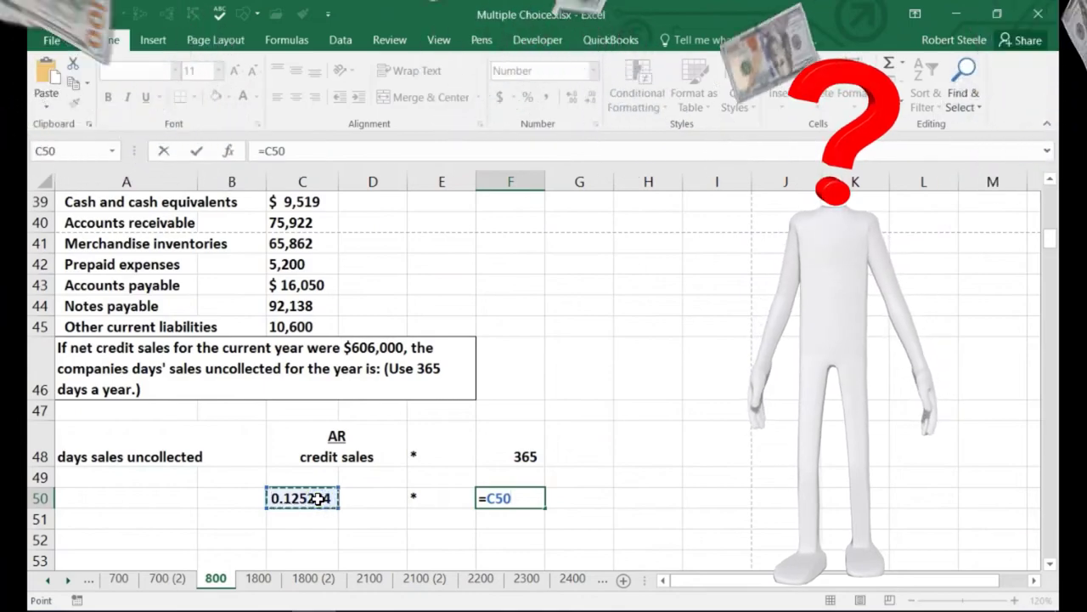
pyautogui.write('*365')
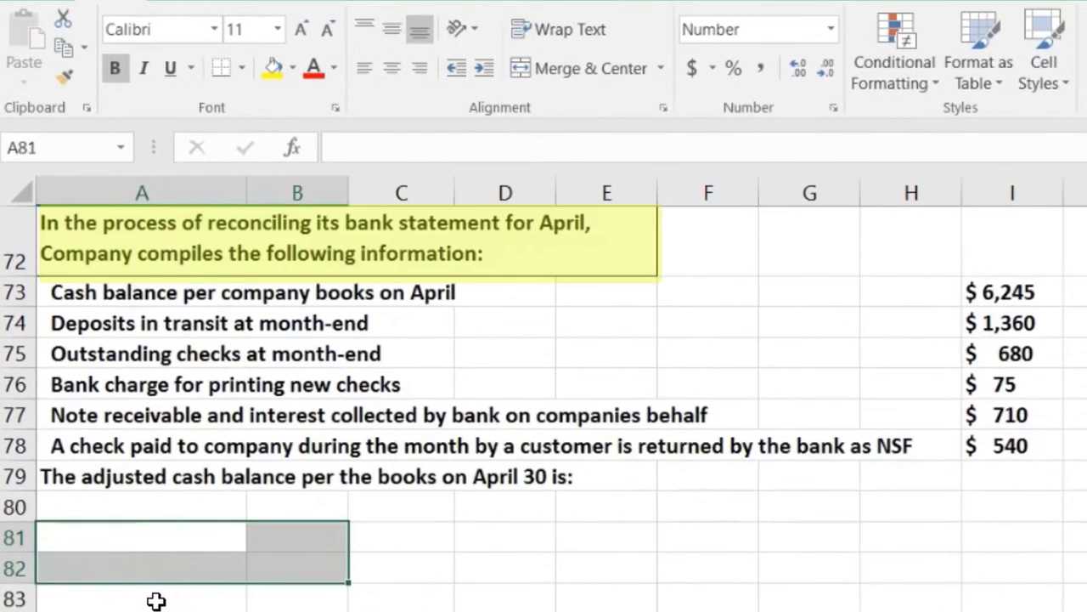
# Step: Start the book balance reconciliation with the label "Cash" in A81 and 6,245 in B81
pyautogui.click(151, 610)
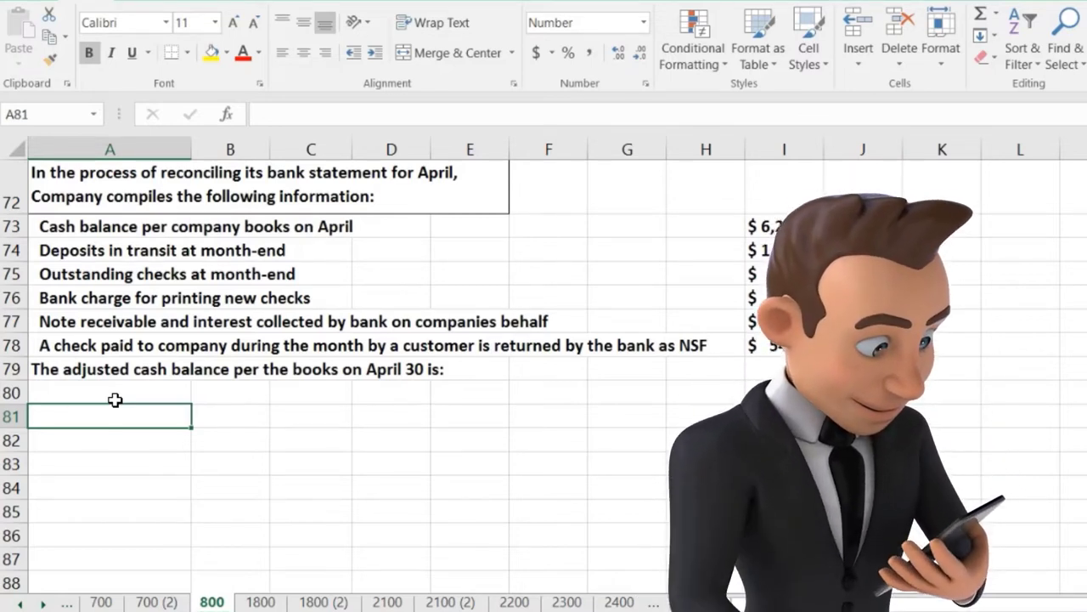
pyautogui.click(136, 409)
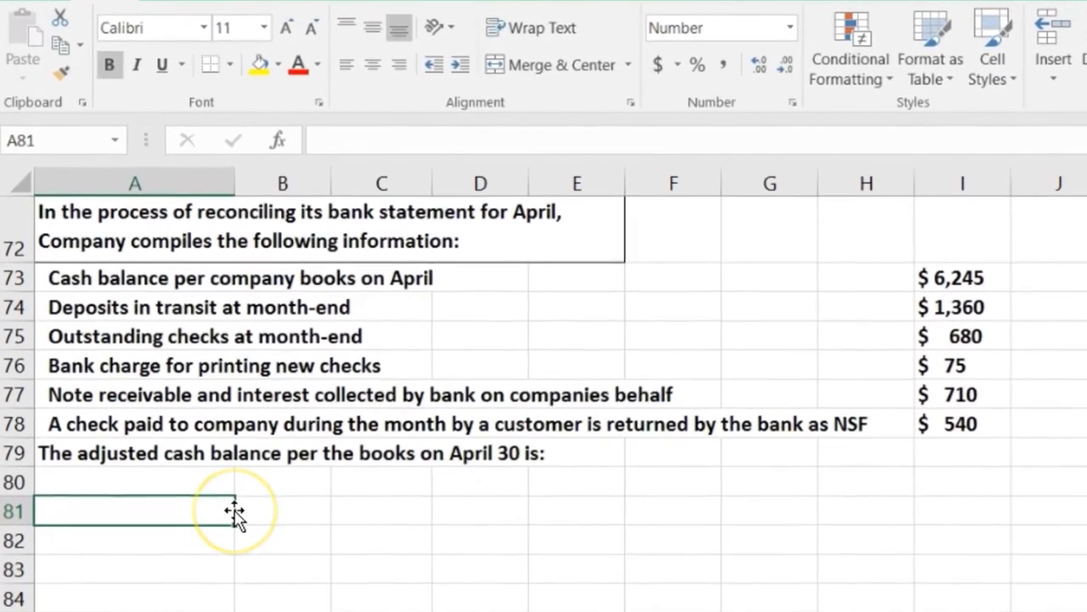
pyautogui.write('Cash')
pyautogui.press('Tab')
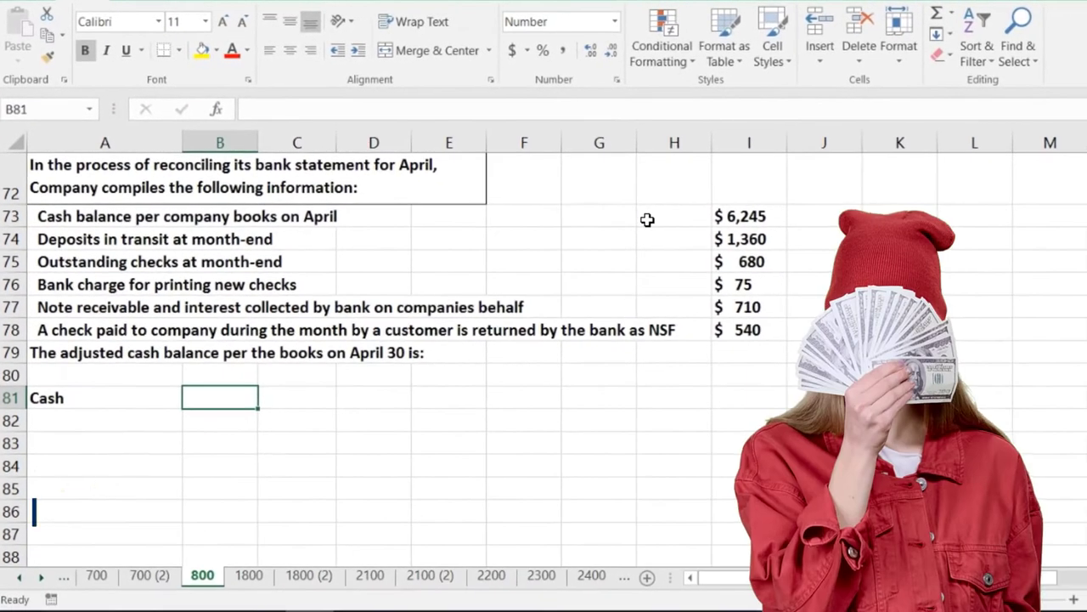
pyautogui.write('6,24')
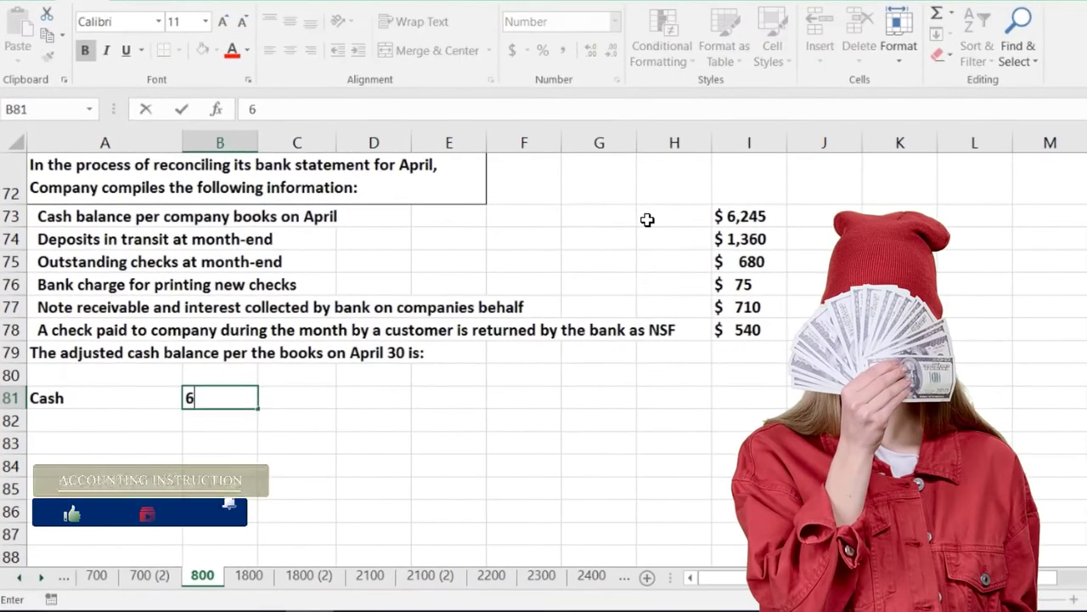
pyautogui.write('5')
pyautogui.press('Return')
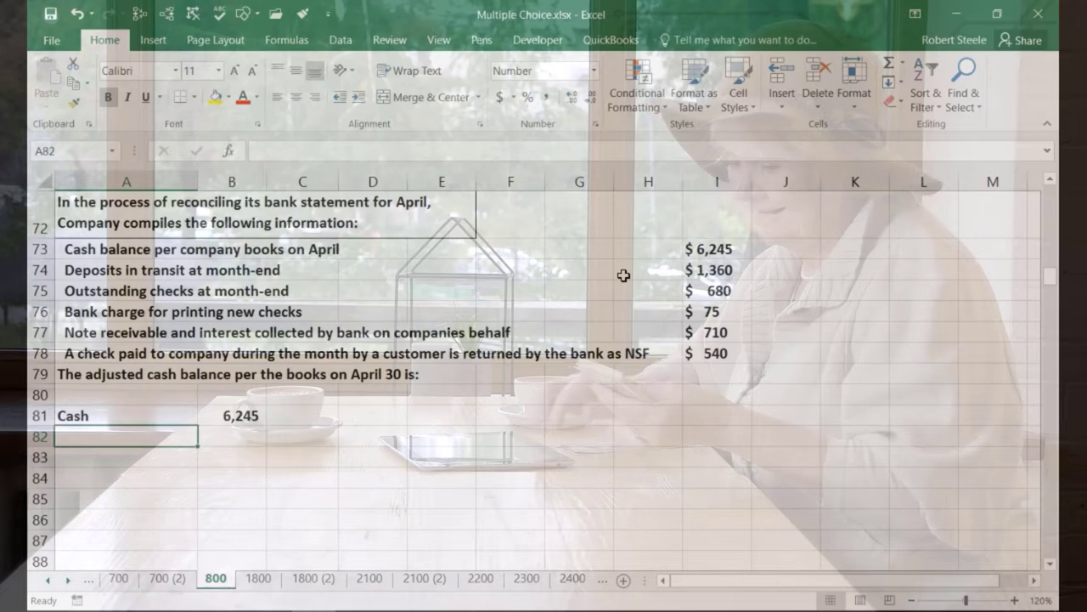
# Step: Review the book cash balance, the outstanding checks and the bank charge to decide which items affect the books
pyautogui.press('Up')
pyautogui.press('Right')
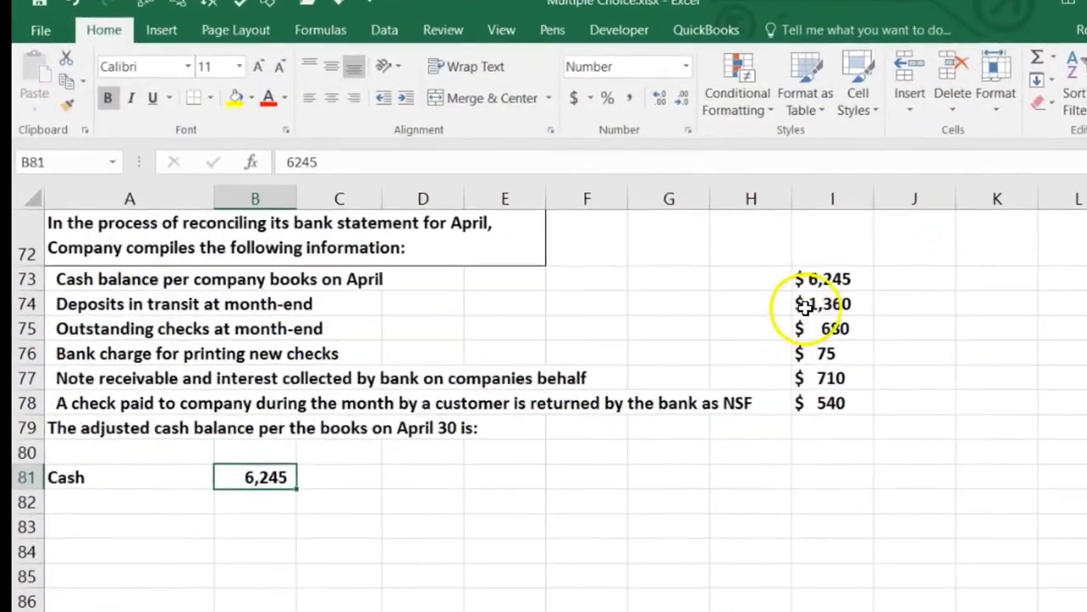
pyautogui.click(702, 271)
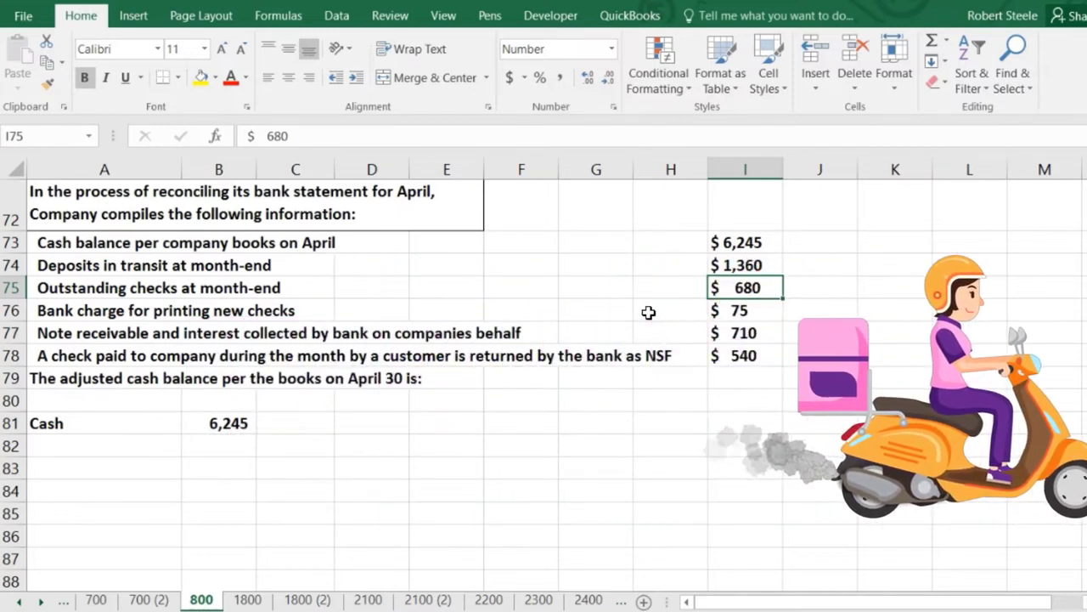
pyautogui.click(237, 424)
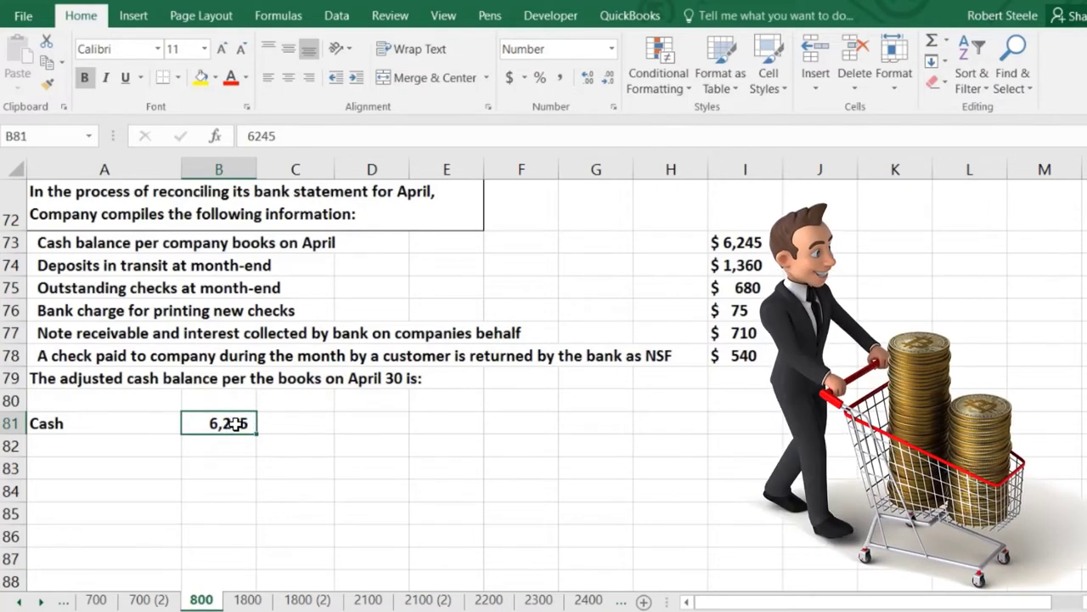
pyautogui.click(729, 310)
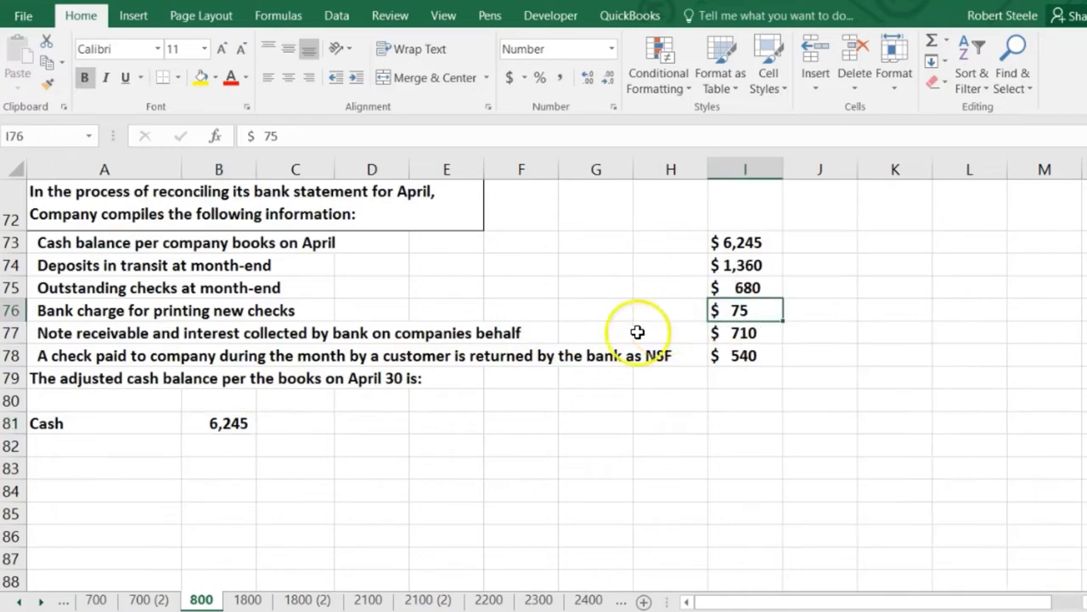
# Step: Deduct the bank charge for printing checks by entering "Check" in A82 and -75 in B82
pyautogui.click(156, 454)
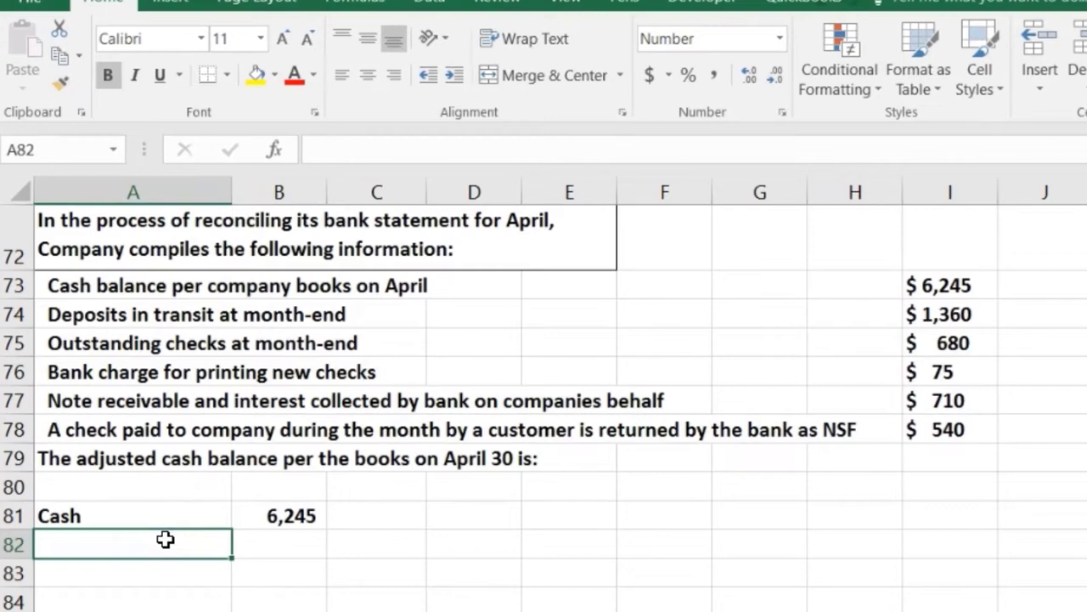
pyautogui.write('Che')
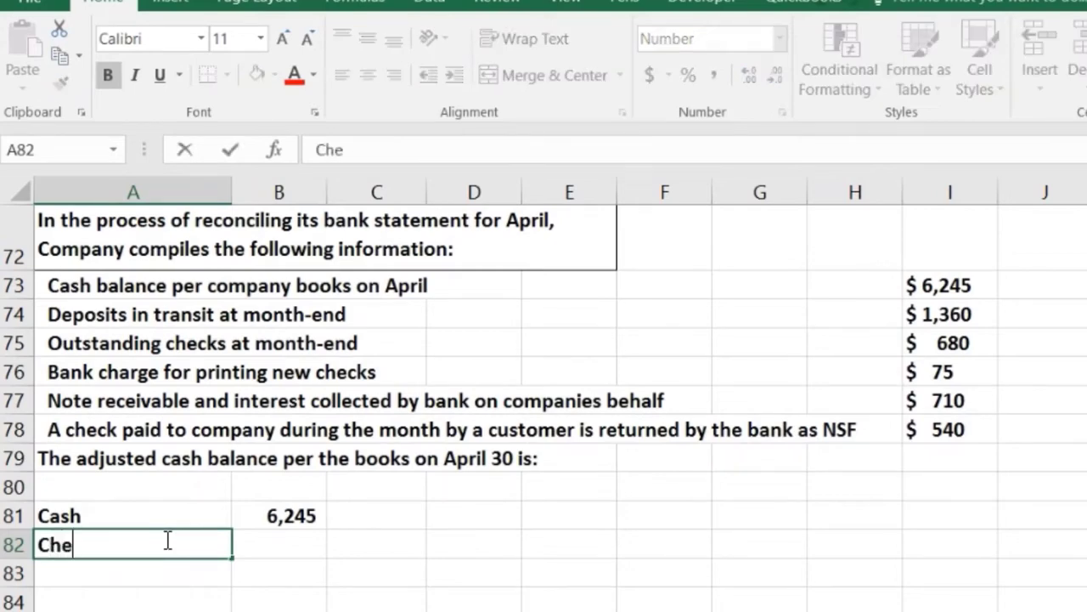
pyautogui.write('ck')
pyautogui.press('Tab')
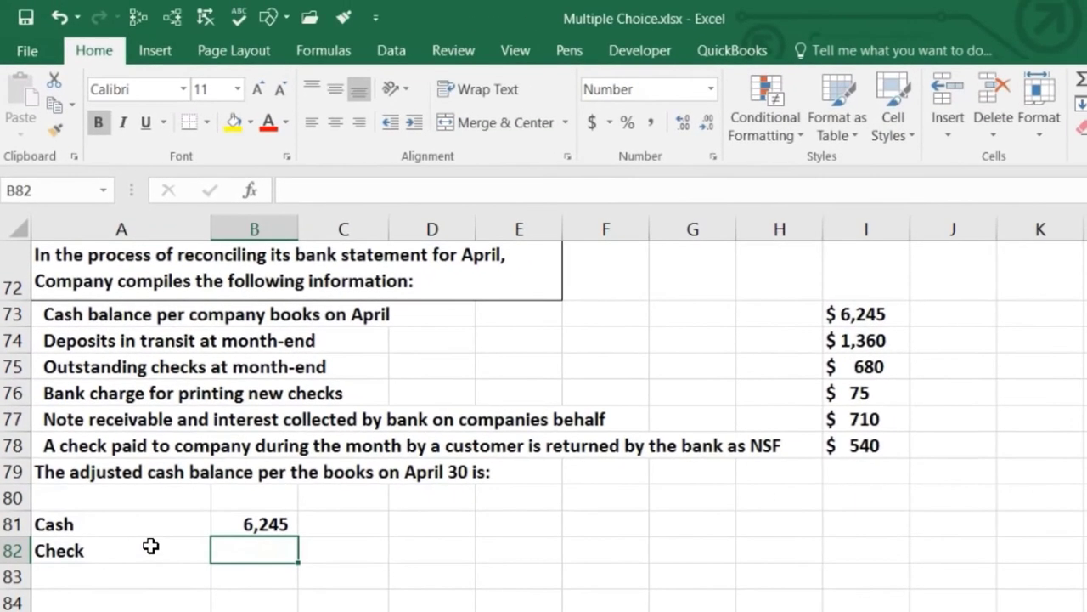
pyautogui.write('-')
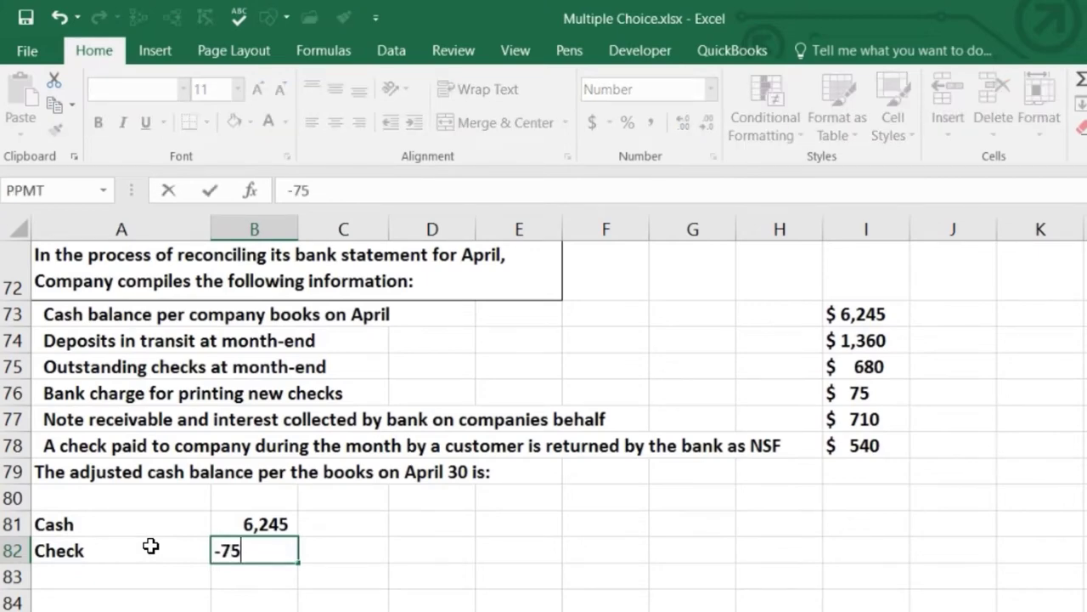
pyautogui.write('75')
pyautogui.press('Return')
pyautogui.press('Up')
pyautogui.press('Up')
pyautogui.press('Right')
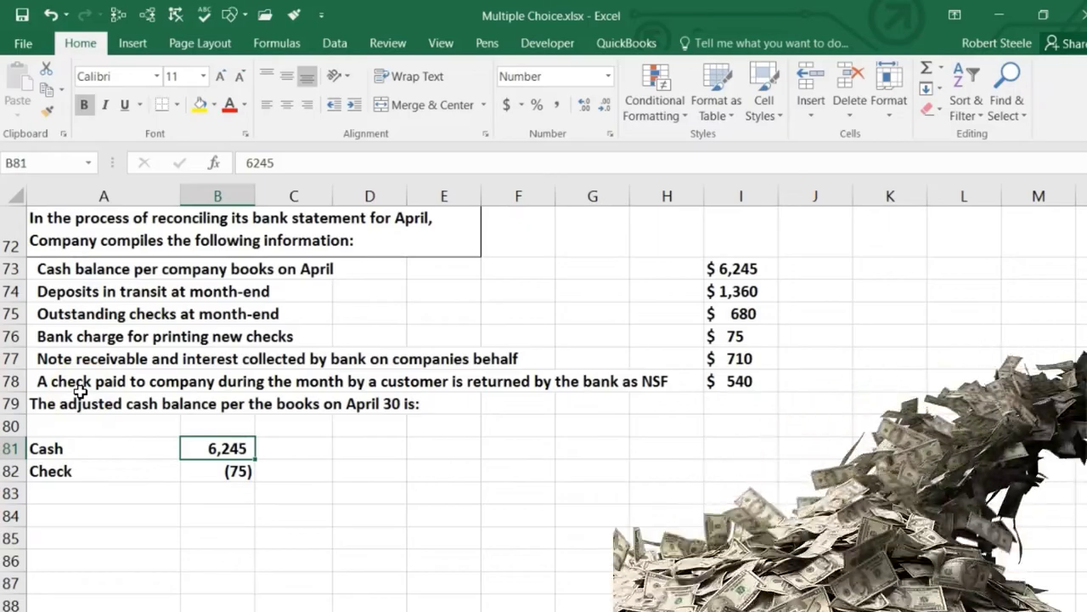
# Step: Add the note and interest collected by the bank as "Interest income" in A83 with 710 in B83
pyautogui.click(79, 496)
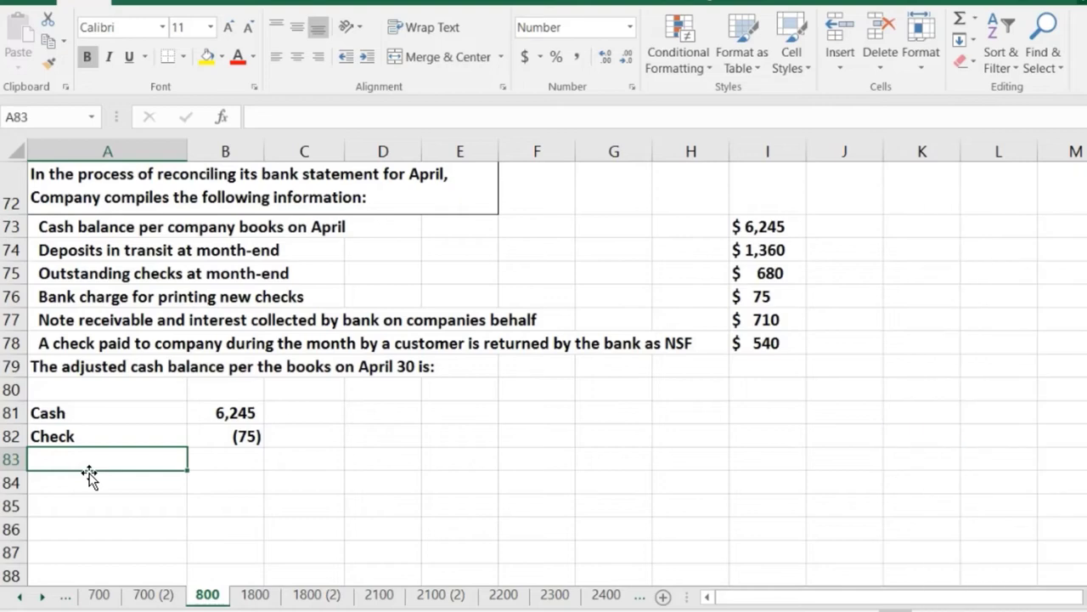
pyautogui.write('Interest i')
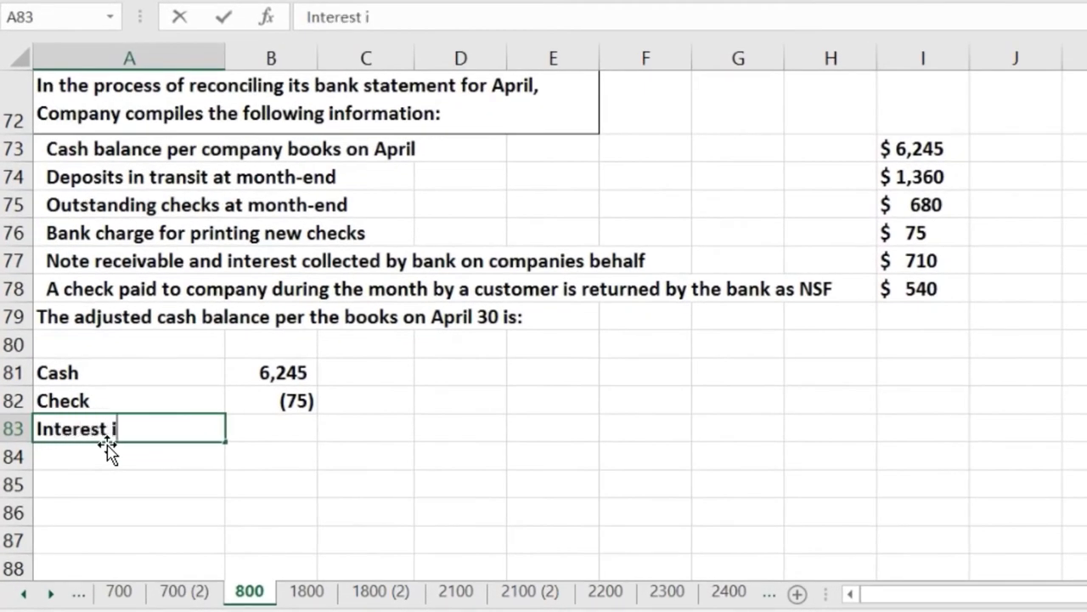
pyautogui.write('ncome')
pyautogui.press('Tab')
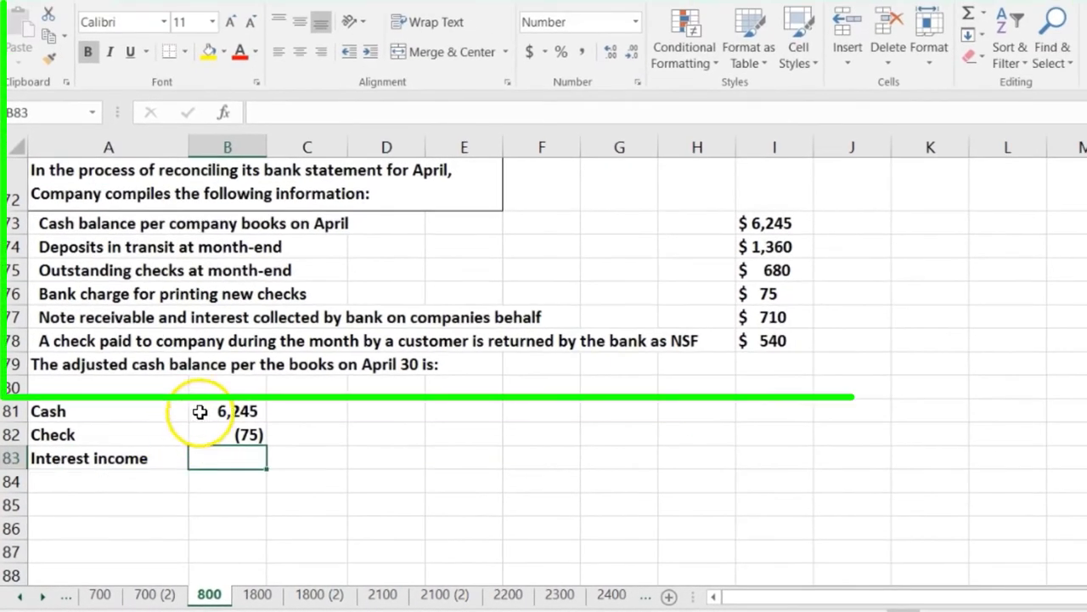
pyautogui.click(246, 372)
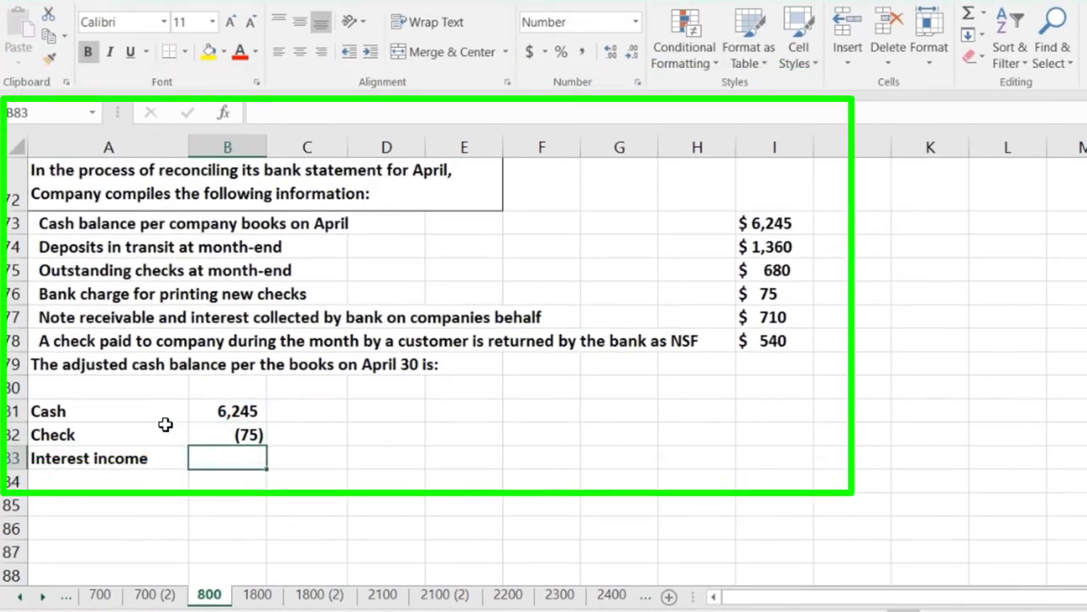
pyautogui.write('710')
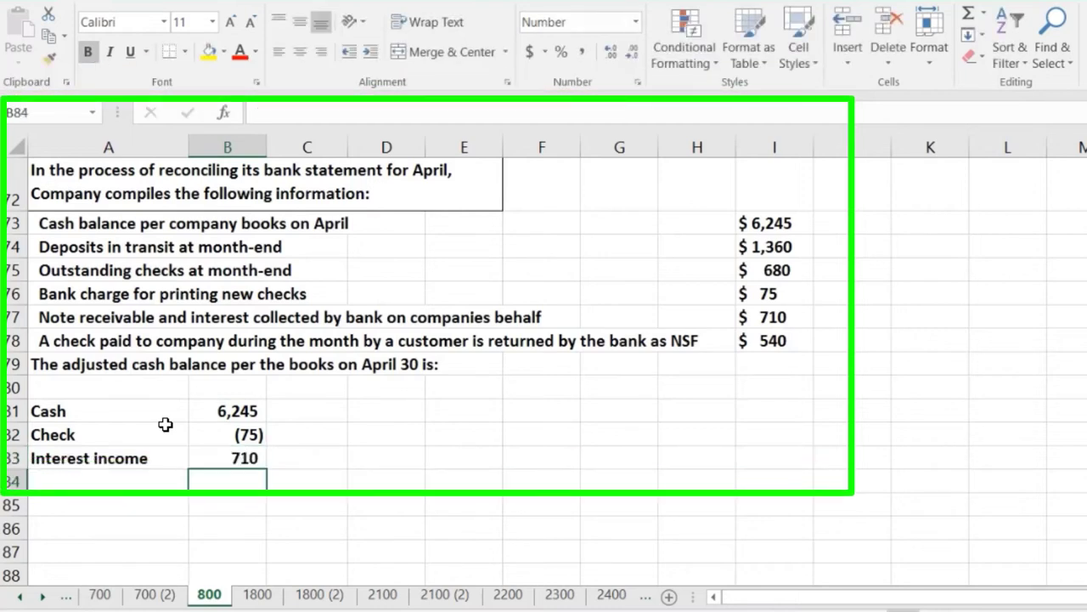
pyautogui.press('Return')
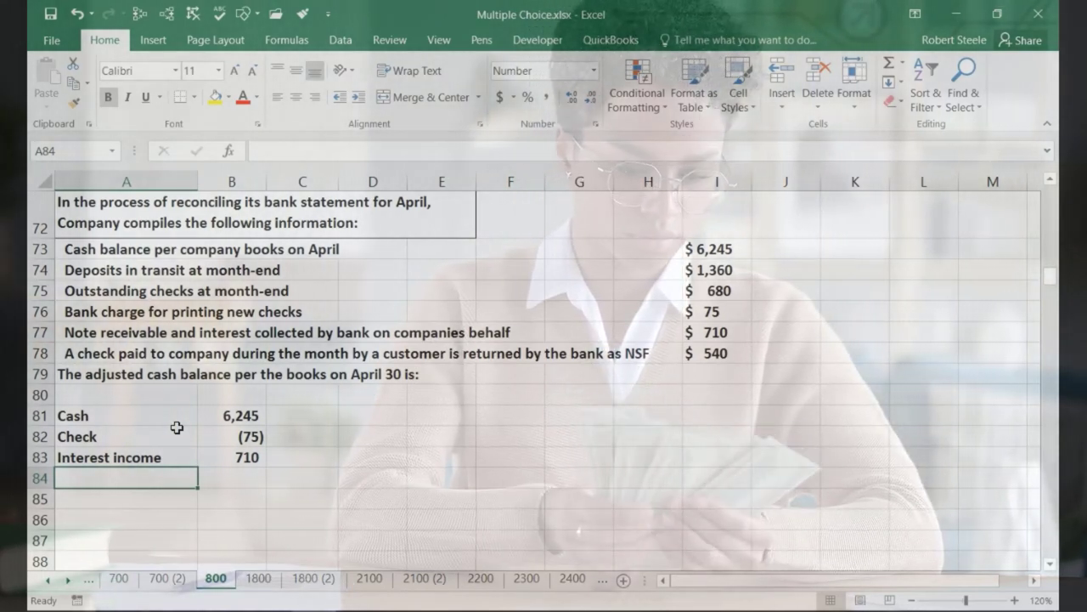
# Step: Deduct the returned customer check as "NSF" in A84 with -540 in B84, and total B81:B84 with SUM in B85
pyautogui.click(219, 413)
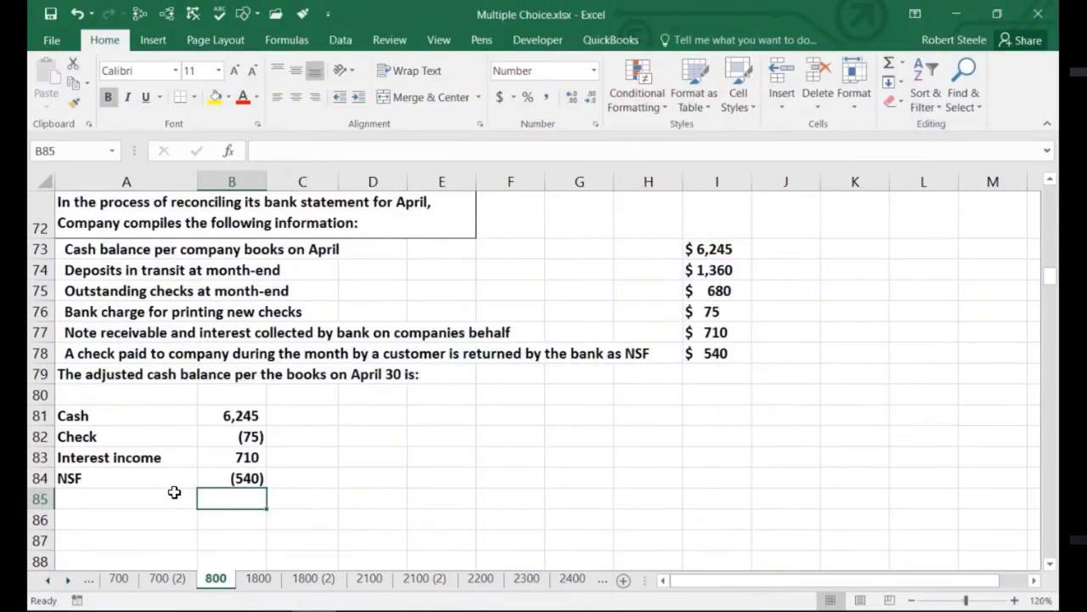
pyautogui.write('=su')
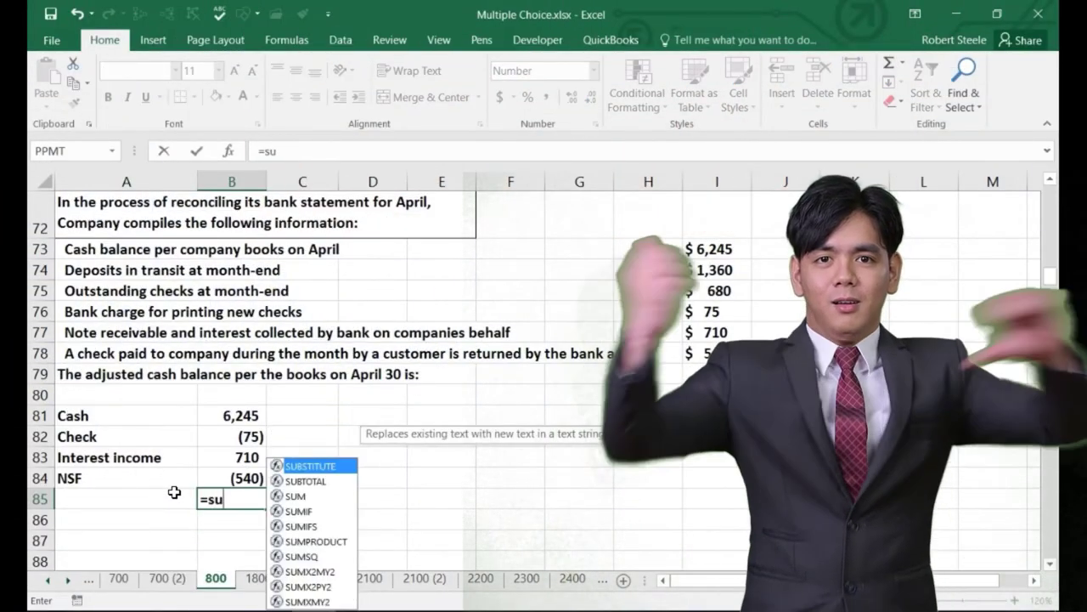
pyautogui.write('m(')
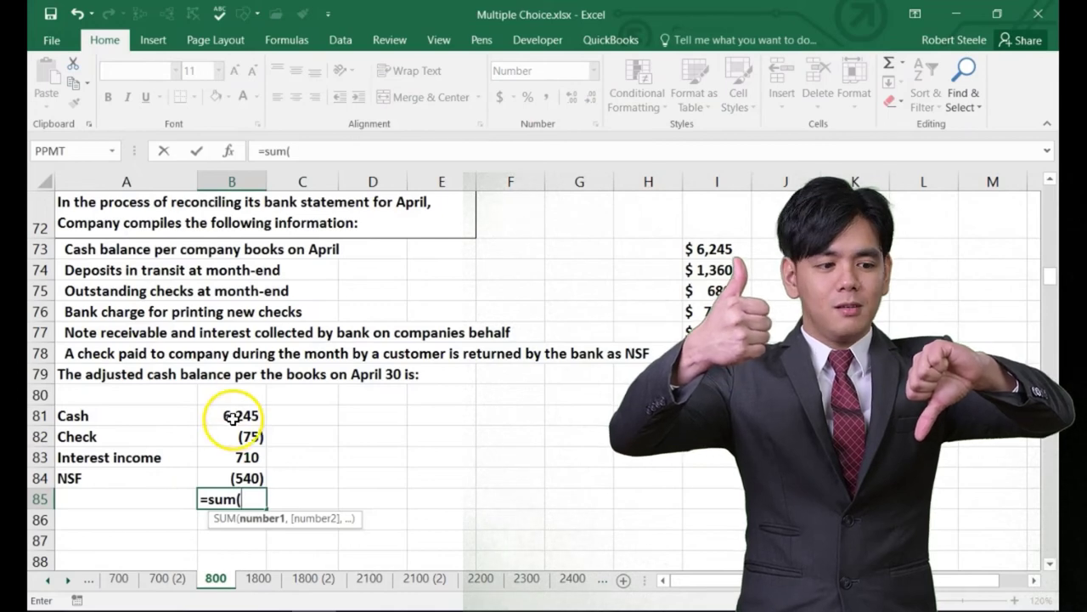
pyautogui.moveTo(233, 417); pyautogui.dragTo(229, 468)
pyautogui.press('Return')
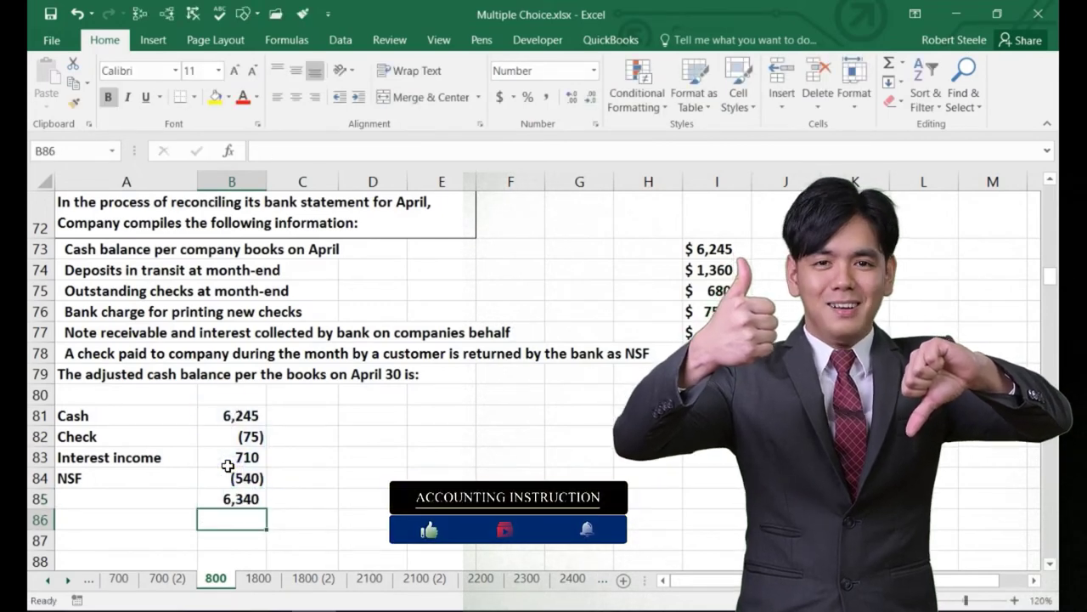
# Step: Recompute the adjusted book cash balance from the reconciliation amounts in Calculator and return to the workbook
pyautogui.press('XF86Calculator')
pyautogui.click(853, 230)
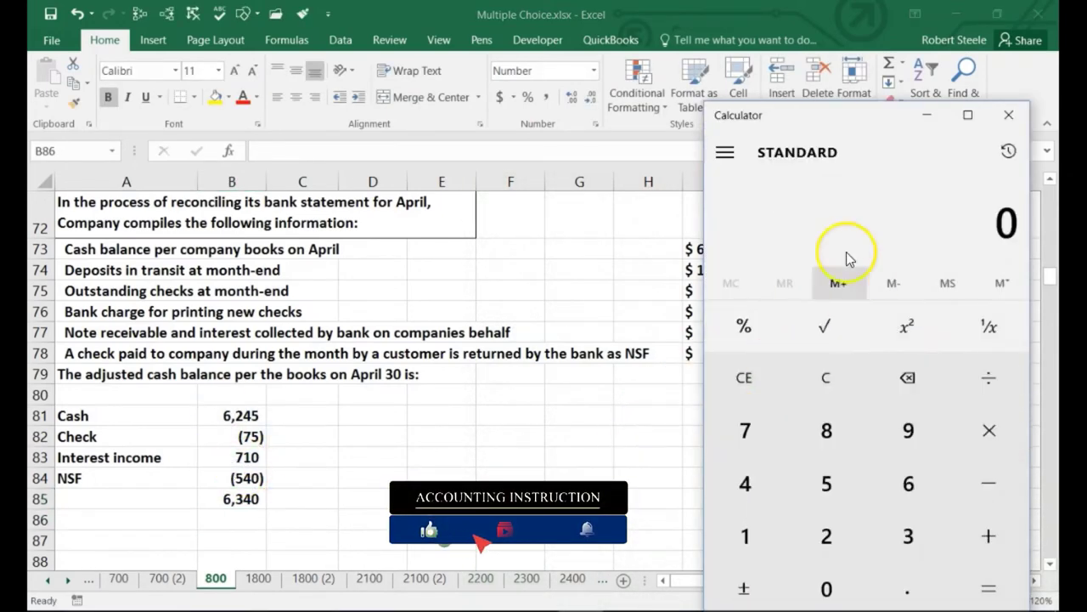
pyautogui.moveTo(841, 115); pyautogui.dragTo(585, 107)
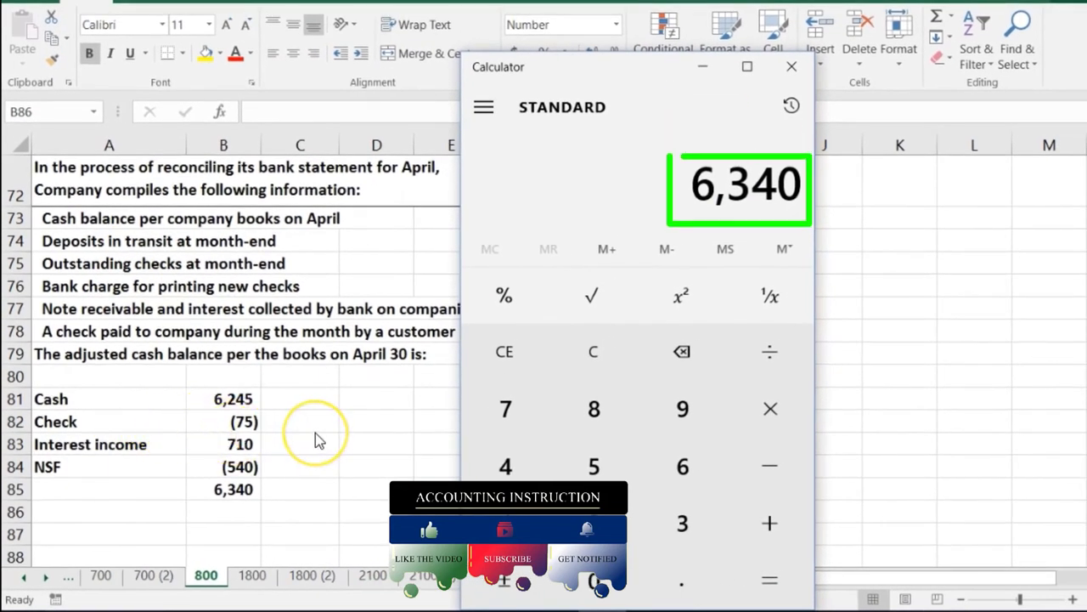
pyautogui.hotkey('alt', 'Tab')
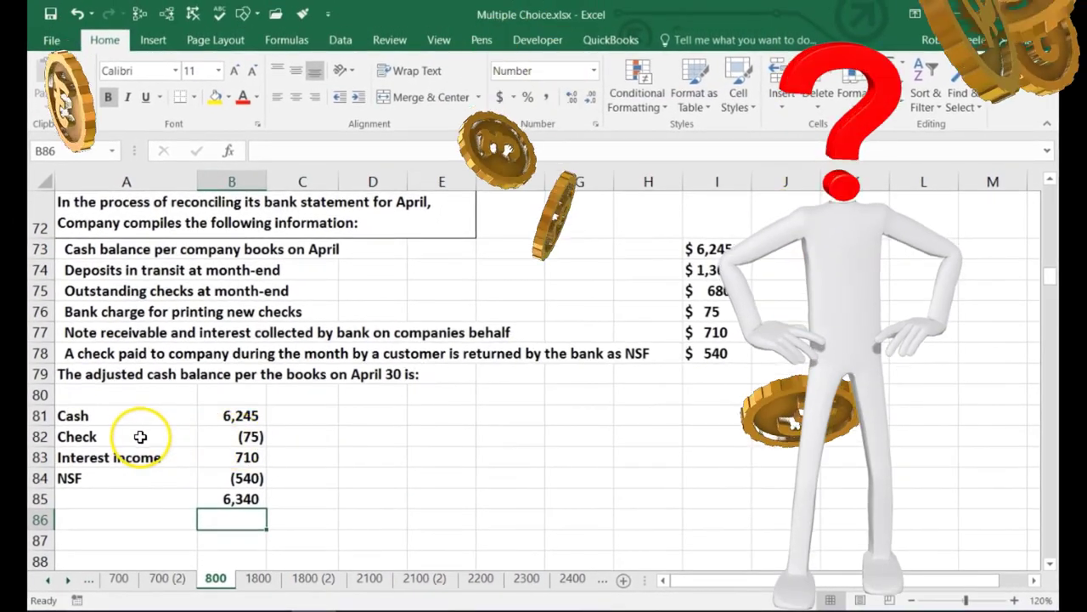
# Step: Review the reconciling items that adjust the book balance, from the check charge in row 82 to the NSF check in row 84
pyautogui.click(192, 437)
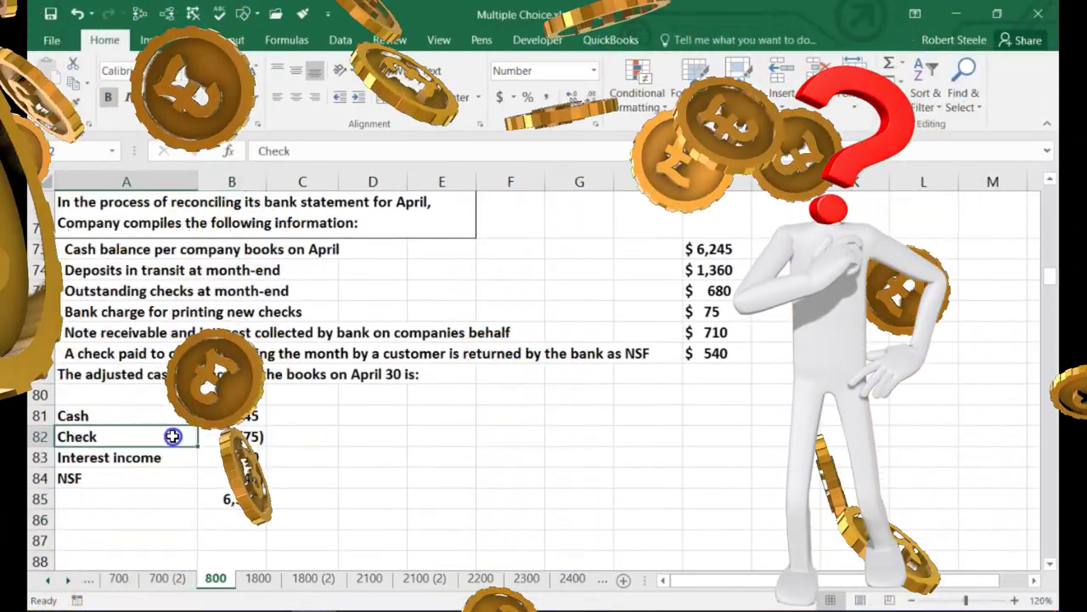
pyautogui.moveTo(192, 436); pyautogui.dragTo(242, 438)
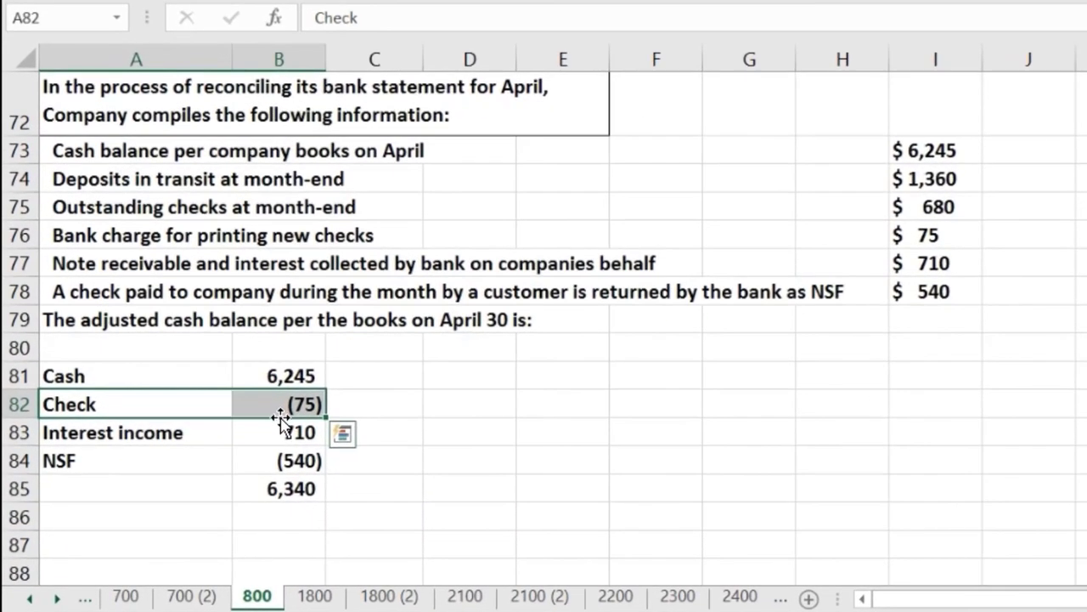
pyautogui.moveTo(197, 437); pyautogui.dragTo(259, 437)
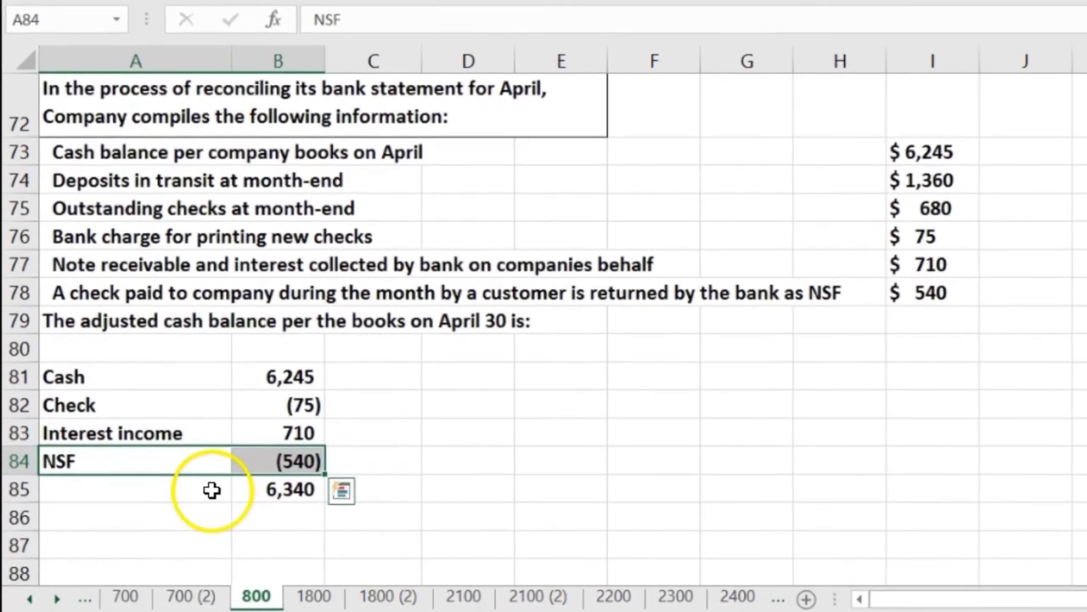
pyautogui.click(185, 511)
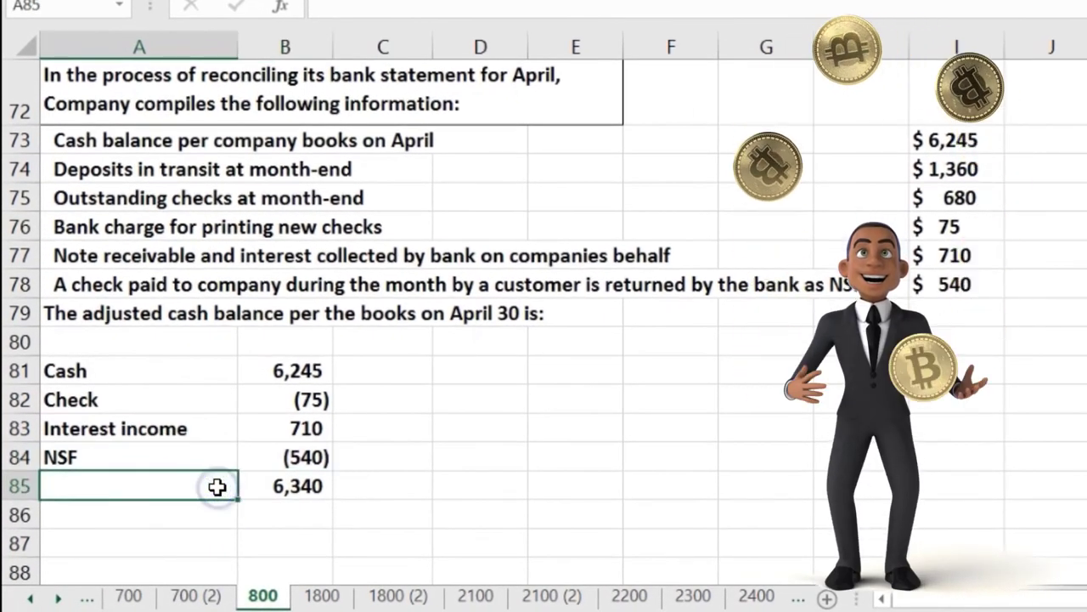